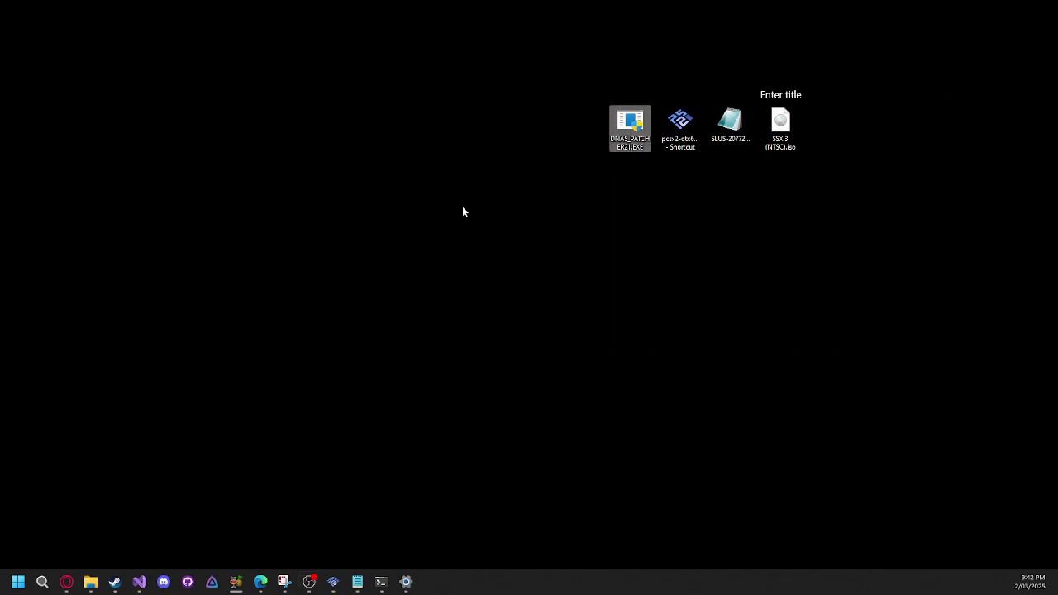
left_click(730, 125)
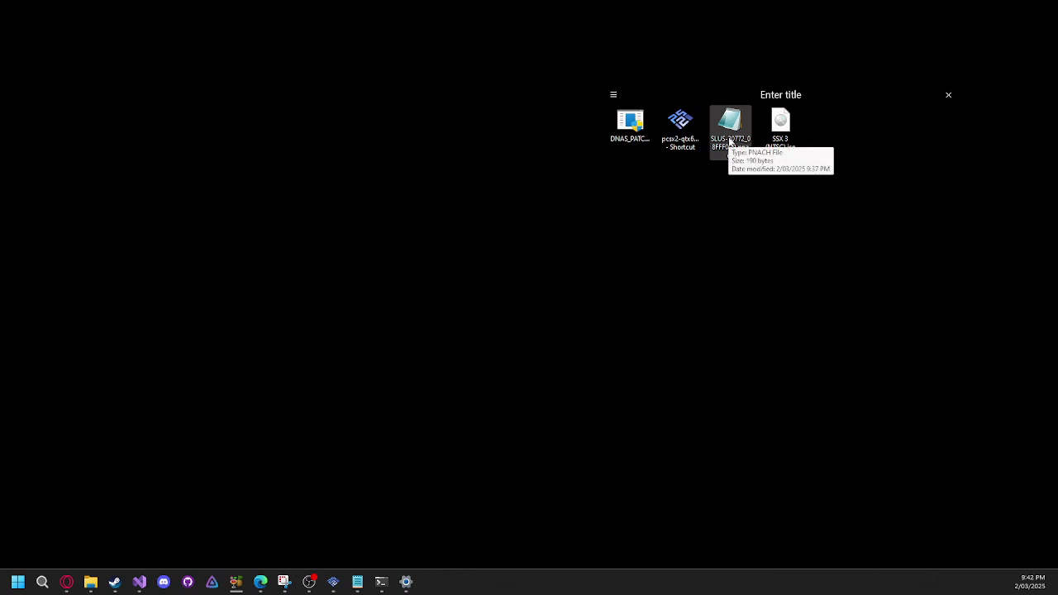
key("Right")
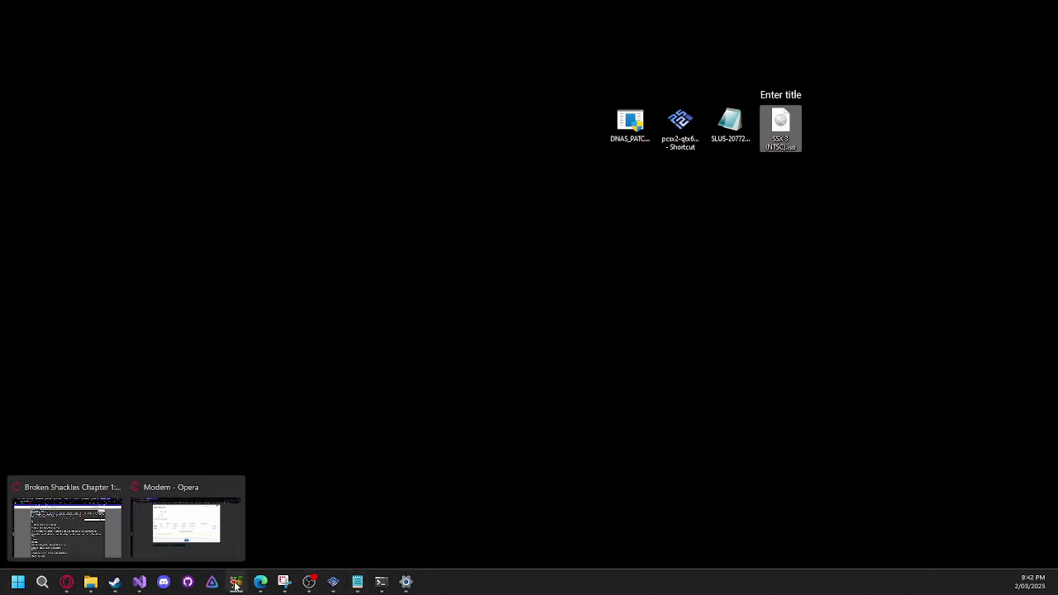
Look over the Npcap website's section on downloading and installing the free edition, and close the browser.
left_click(260, 582)
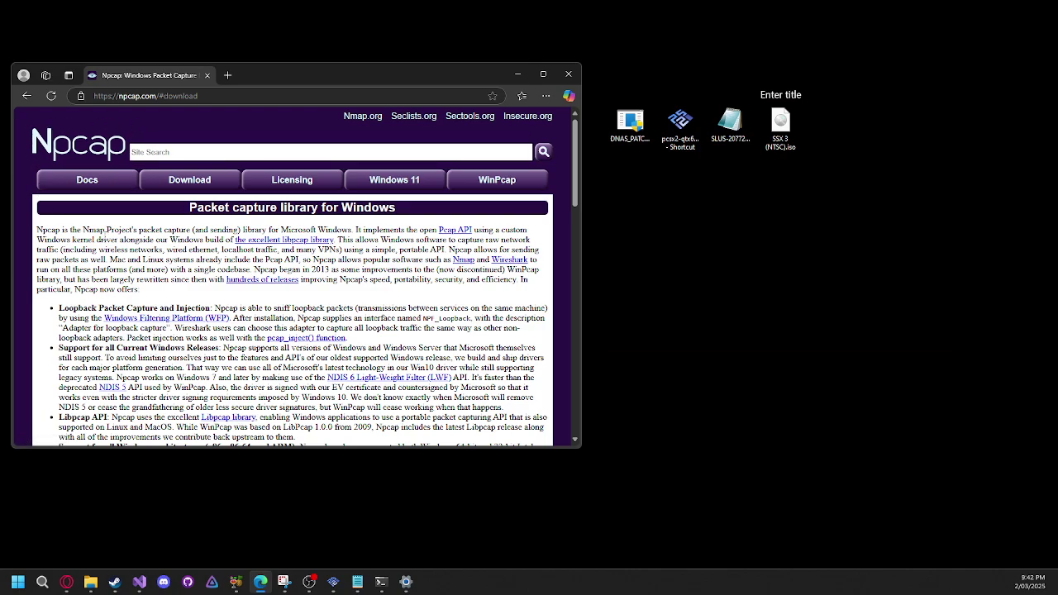
scroll(228, 230, "down", 6)
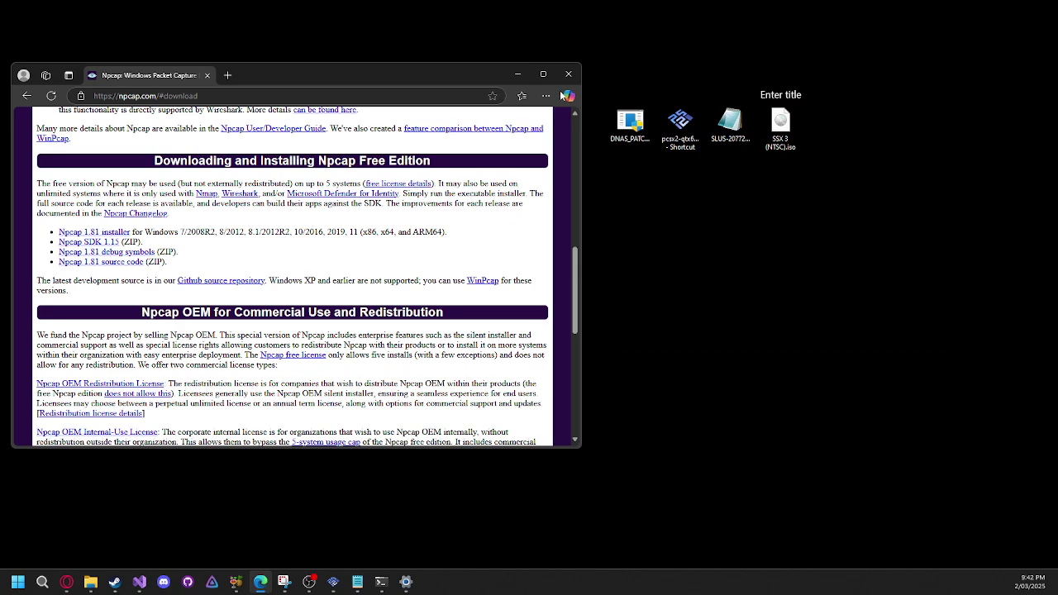
left_click(565, 76)
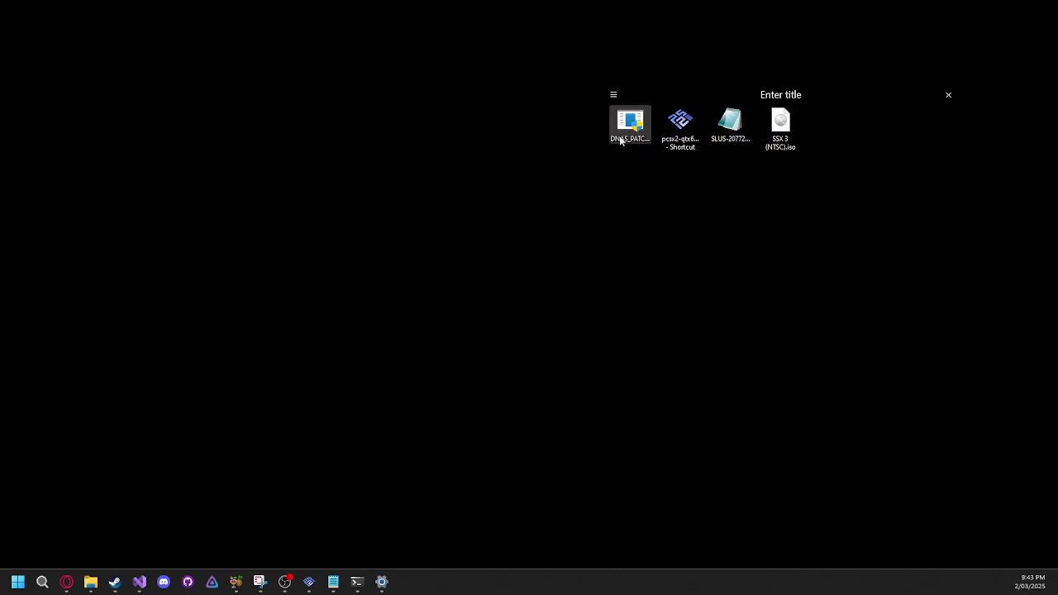
Launch PCSX2 from its desktop shortcut and open the Network & HDD settings.
left_click(732, 130)
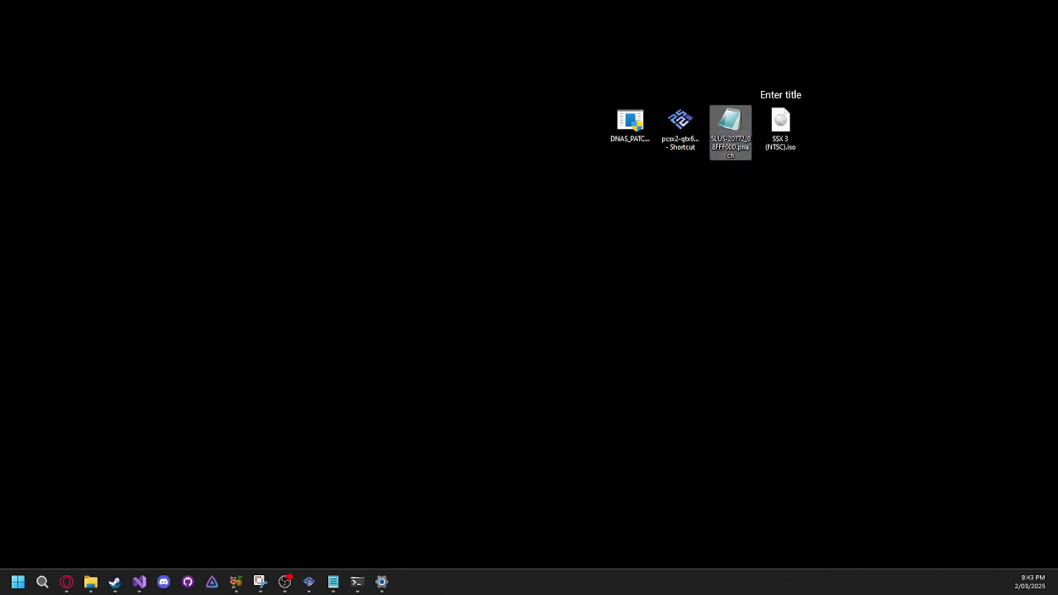
left_click(681, 129)
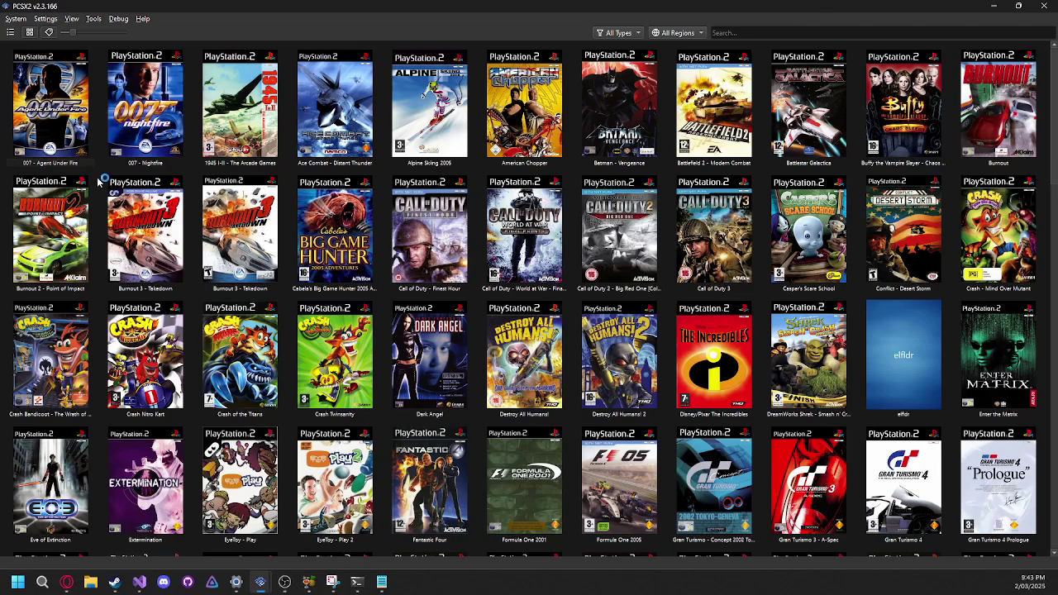
left_click(72, 18)
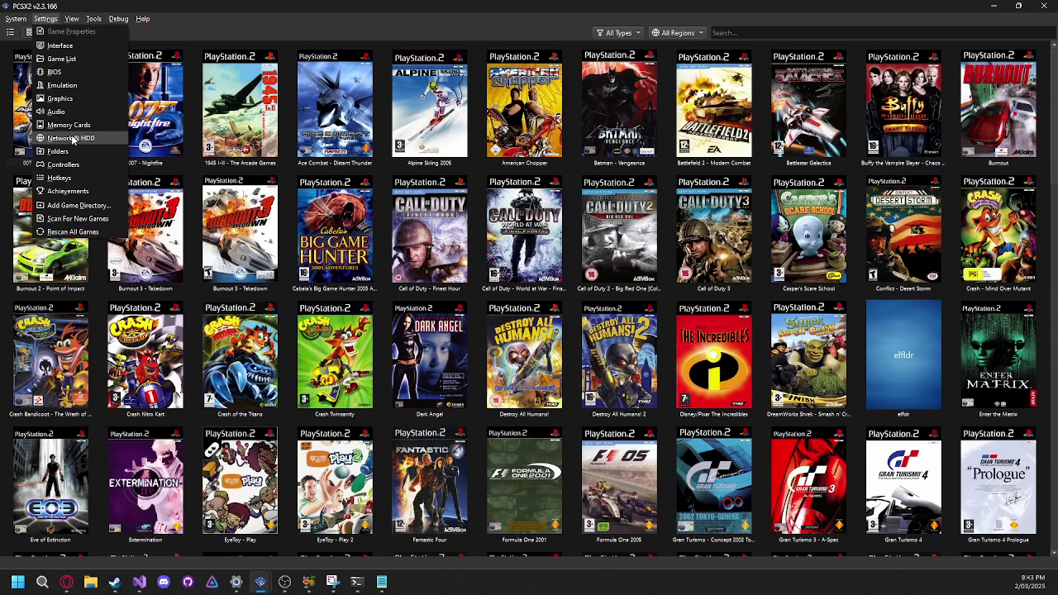
mouse_move(356, 582)
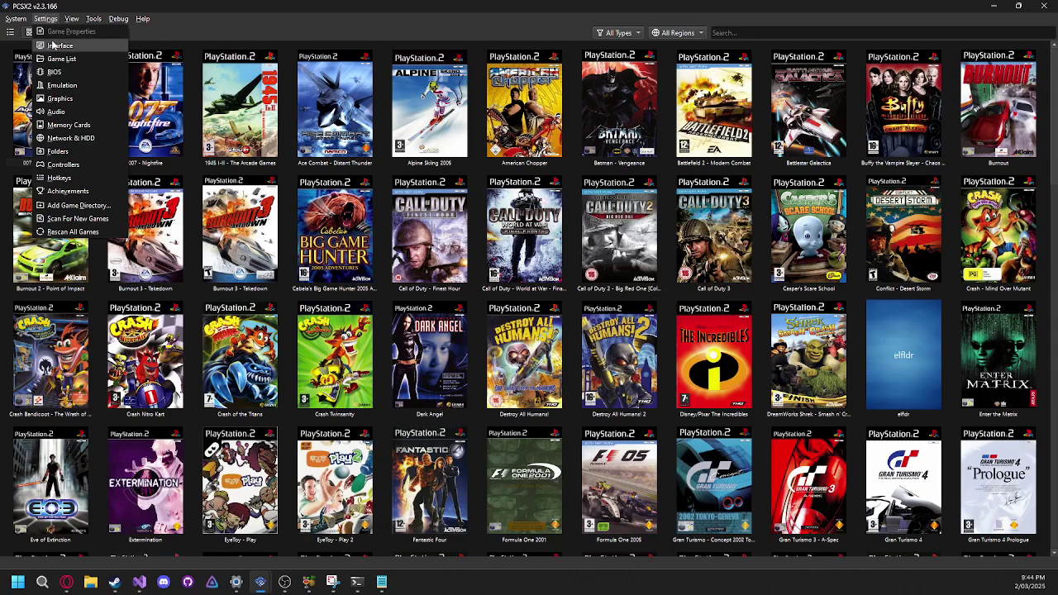
left_click(69, 125)
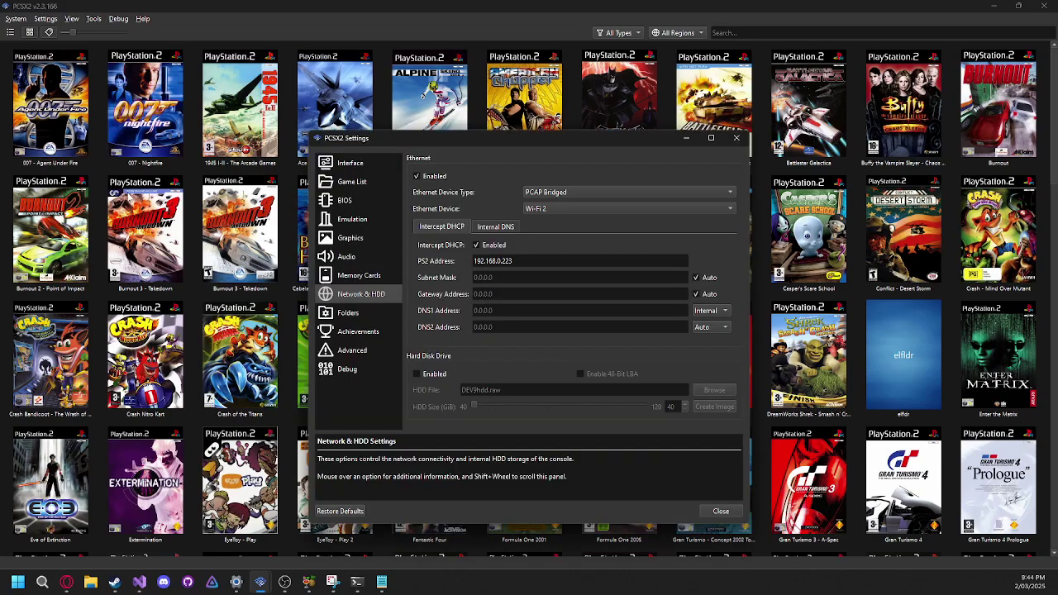
Set the Ethernet device type to PCAP Bridged and the DNS1 address mode to Auto.
left_click(566, 198)
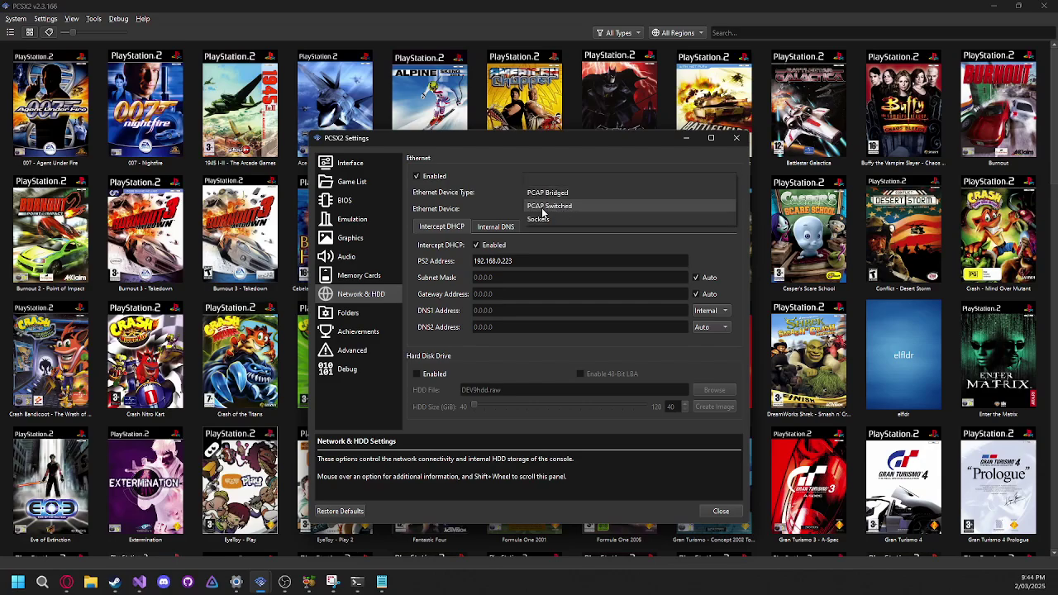
left_click(545, 209)
left_click(551, 197)
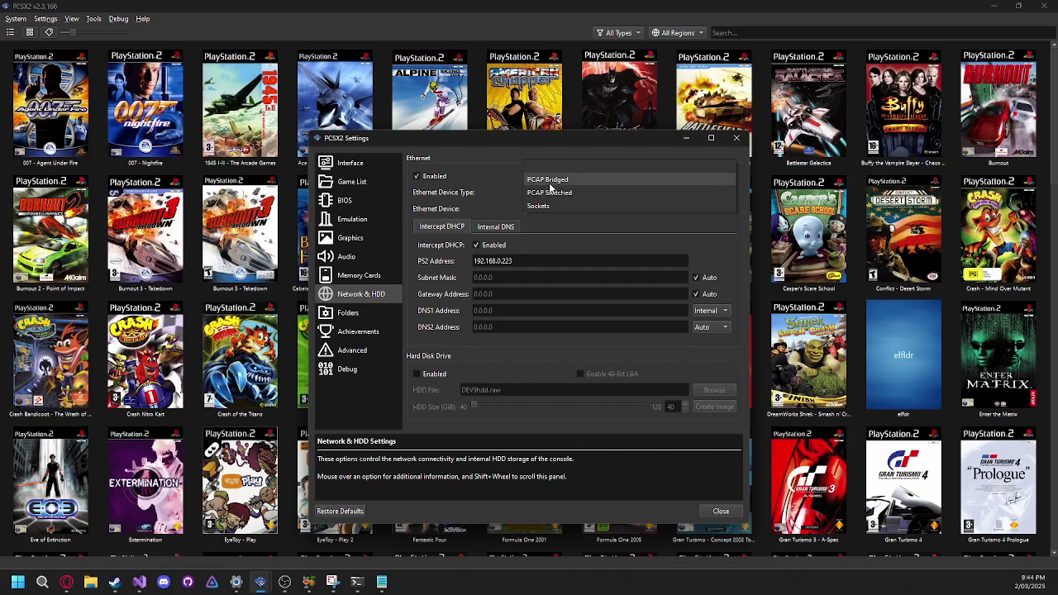
left_click(549, 181)
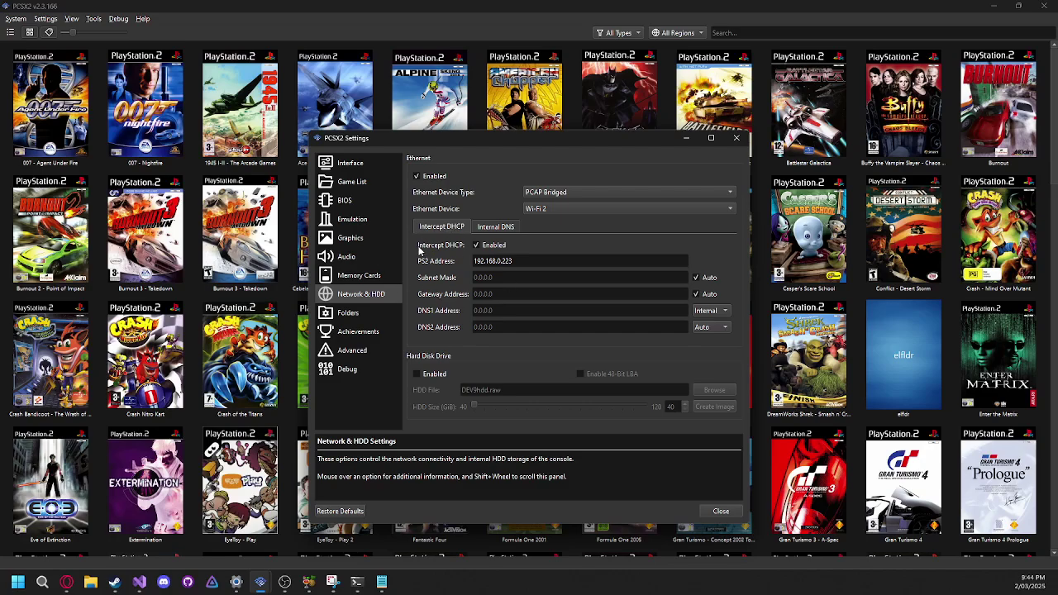
left_click(709, 312)
left_click(703, 298)
Highlight the PS2 address under Intercept DHCP and examine its last number group.
triple_click(522, 262)
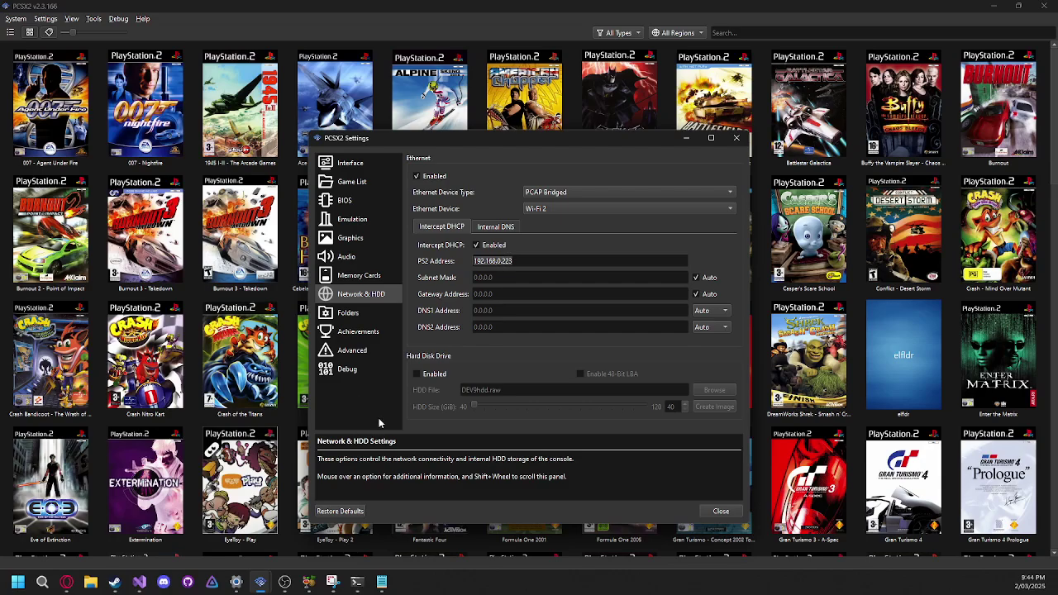
key("End")
left_click_drag(502, 262, 519, 262)
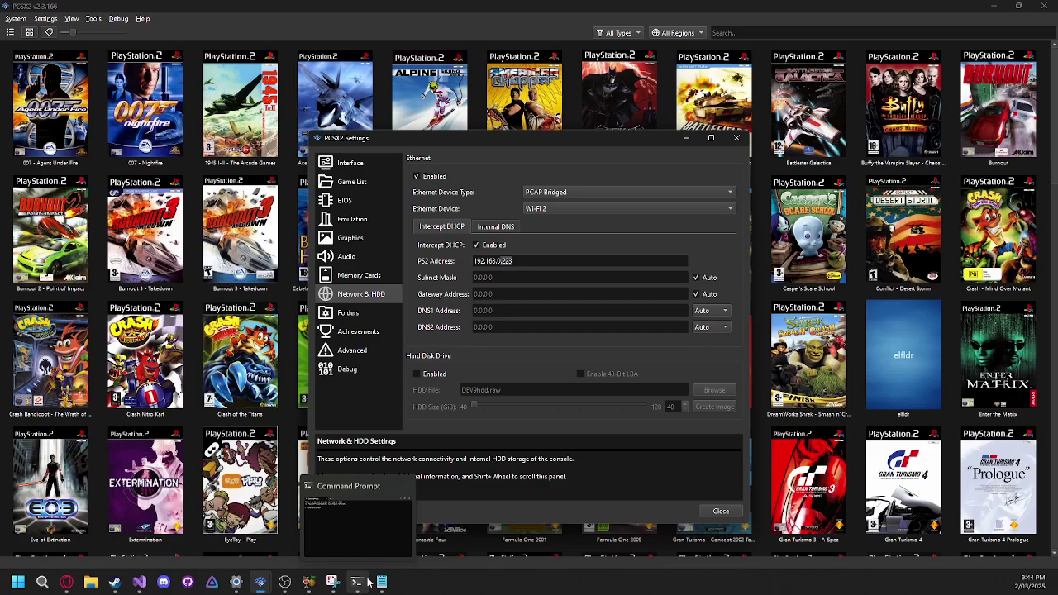
Run ipconfig in Command Prompt and highlight the Wi-Fi 2 adapter's IPv4 default gateway address.
left_click(376, 565)
left_click_drag(527, 93, 419, 118)
type("ipconfig")
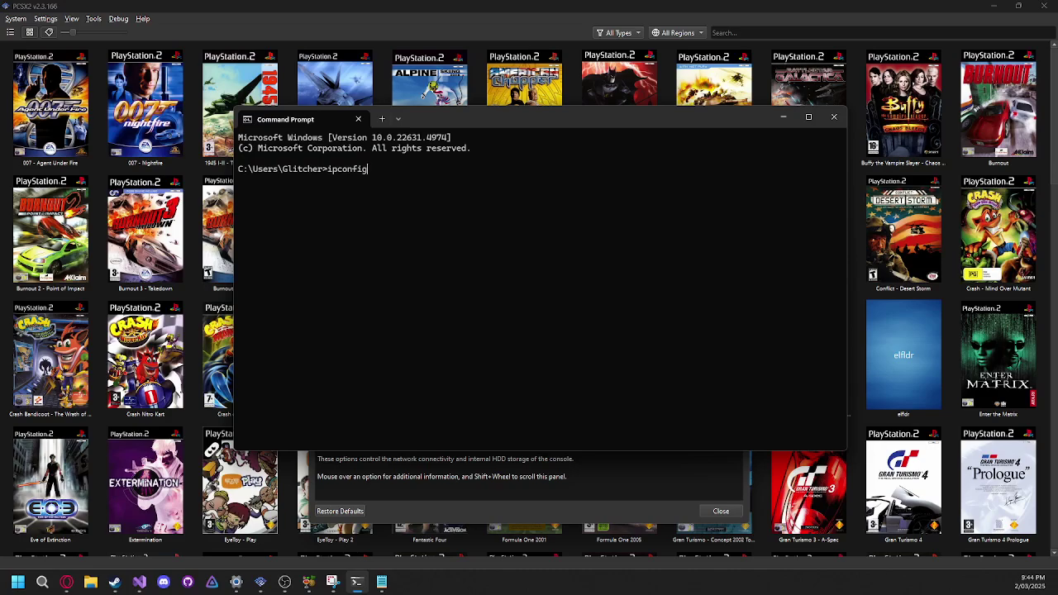
key("Return")
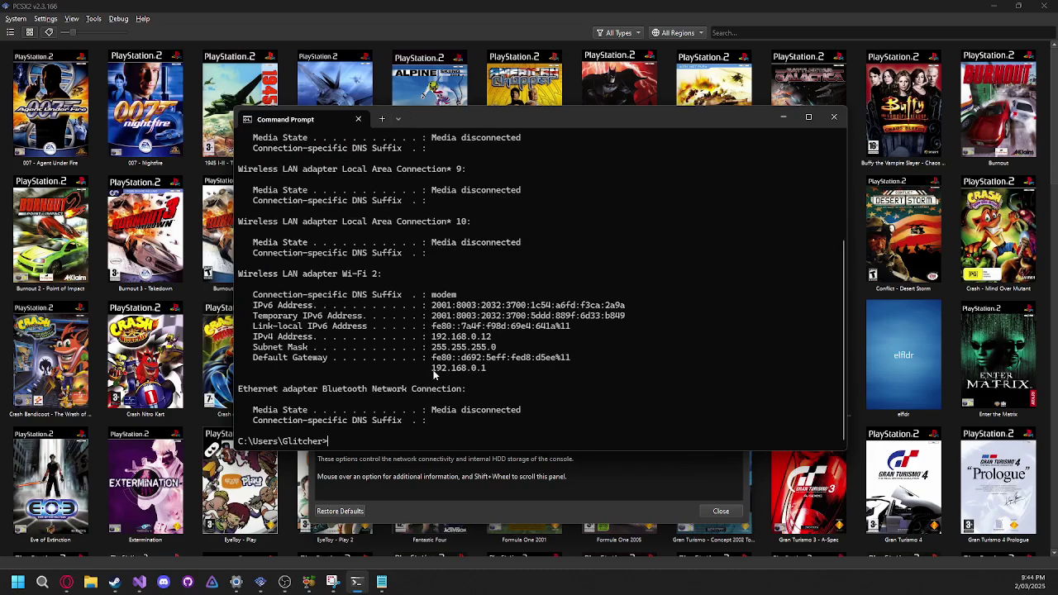
left_click_drag(432, 370, 484, 372)
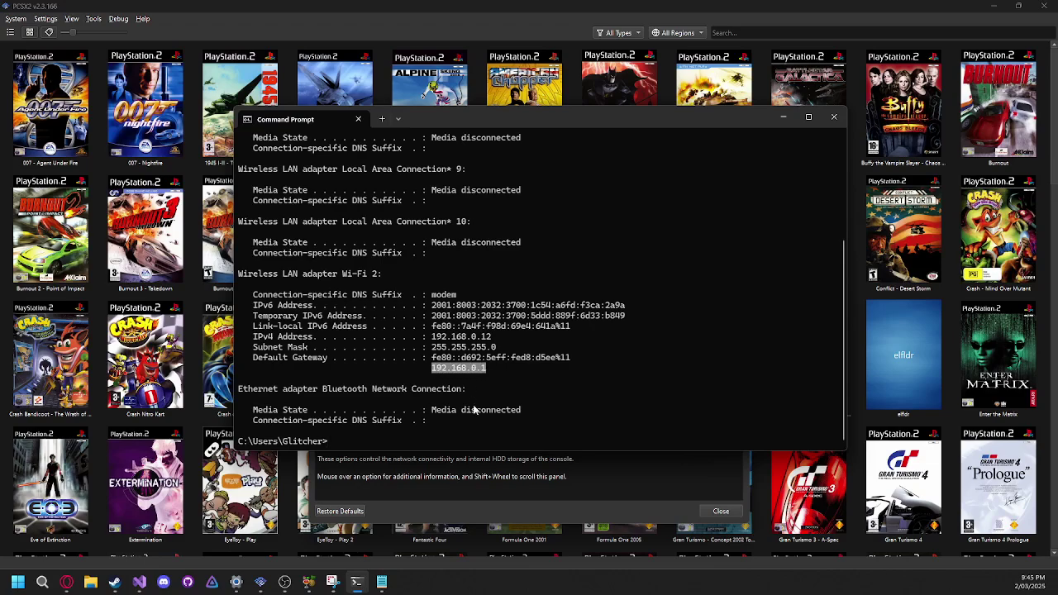
Compare the PS2 address in the PCSX2 network settings with the gateway address, and close the settings.
left_click_drag(734, 124, 726, 273)
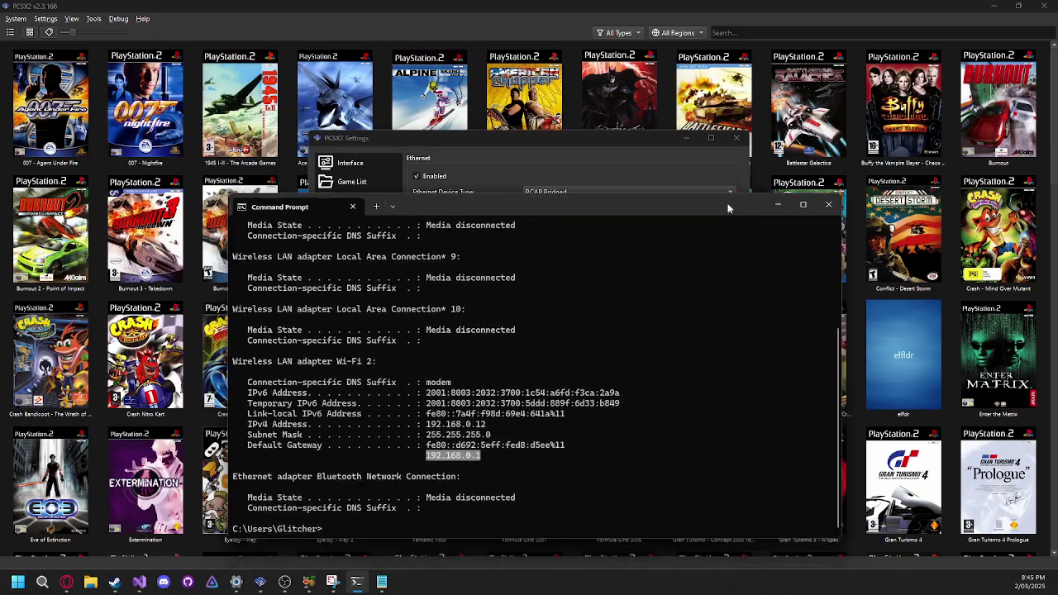
left_click(599, 137)
left_click_drag(599, 137, 561, 76)
left_click_drag(440, 197, 481, 198)
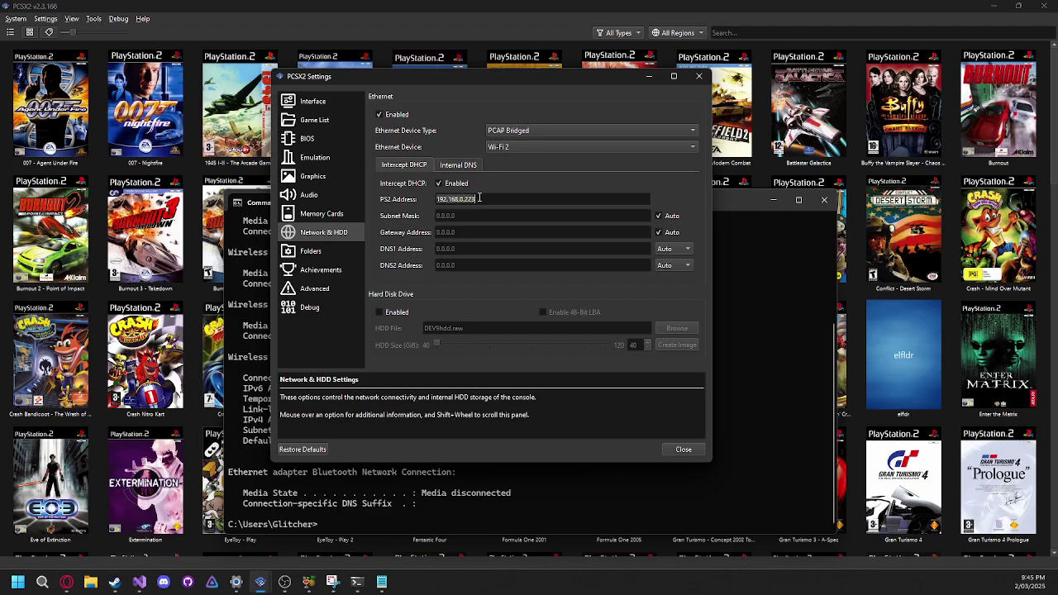
left_click(481, 198)
left_click(698, 76)
Start the SSX 3 (NTSC).iso game file from the Desktop folder in the emulator.
left_click(16, 18)
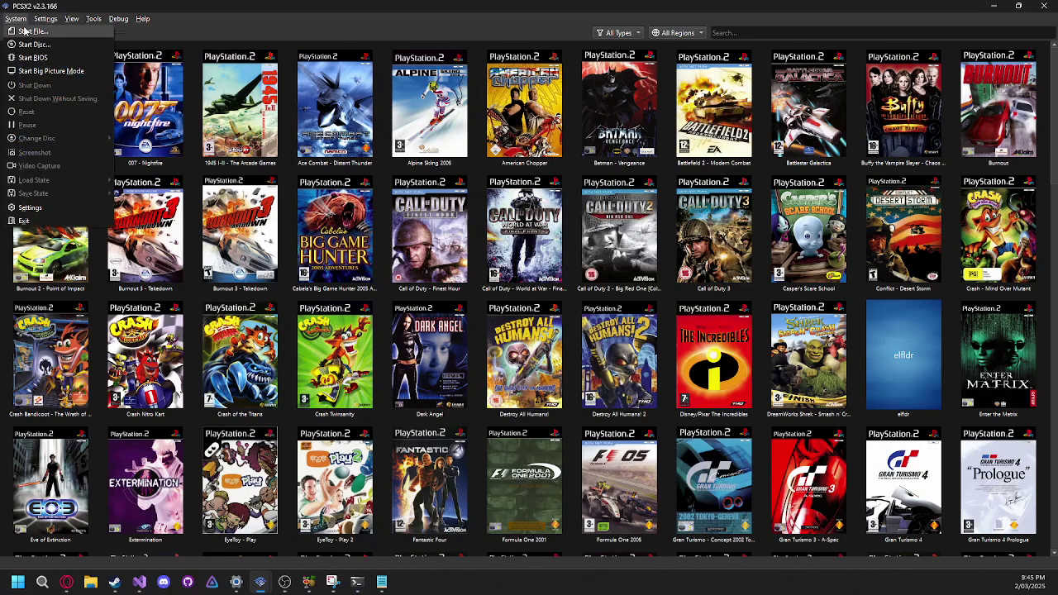
left_click(33, 27)
scroll(76, 157, "up", 10)
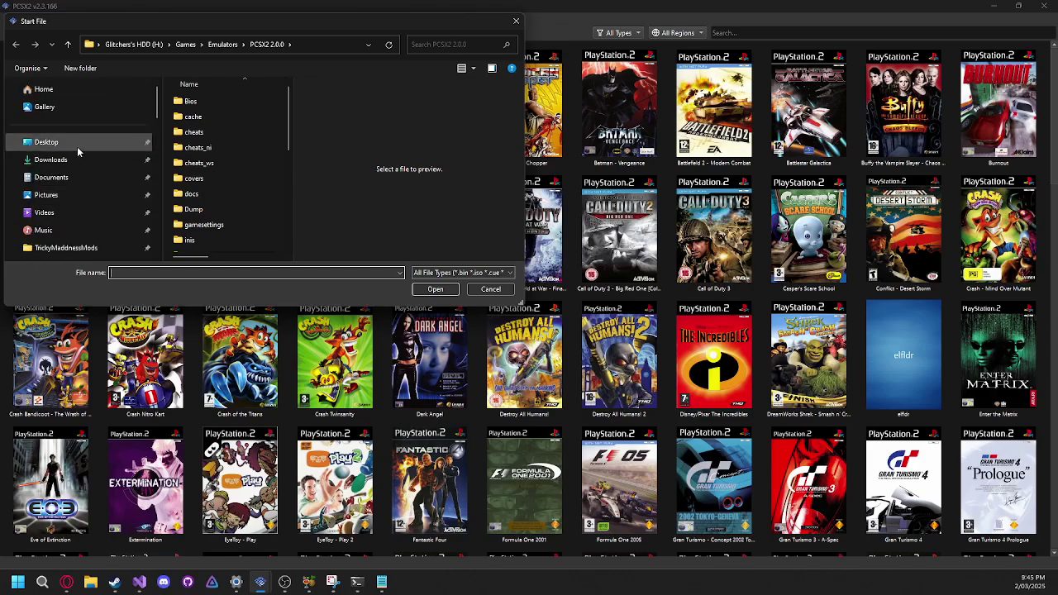
left_click(76, 146)
double_click(194, 194)
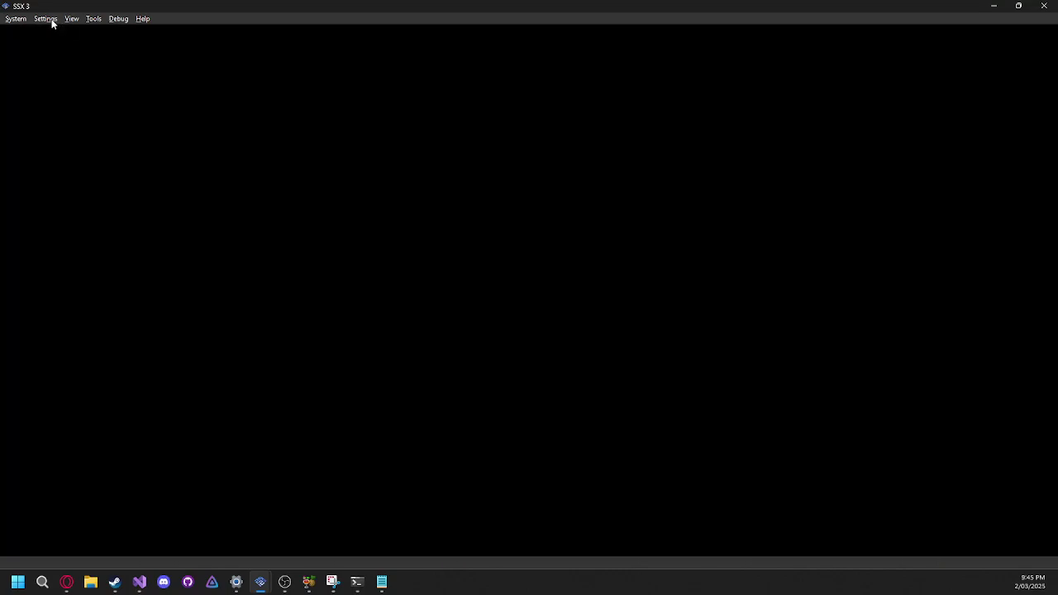
In the game's cheat properties, disable Fix Metro Slowdown and enable SSX 3 Online Server Address.
left_click(50, 19)
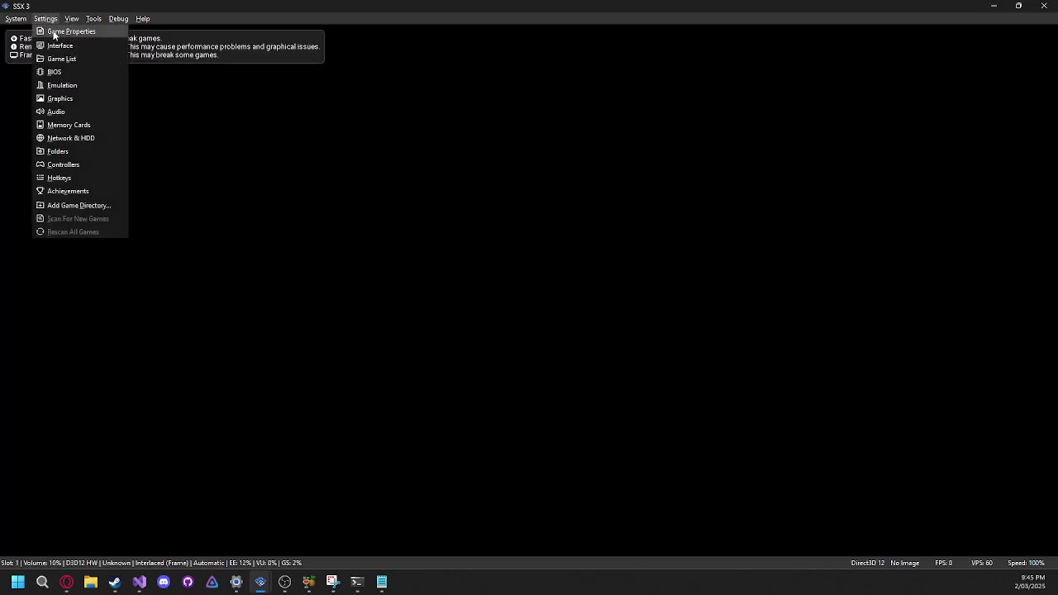
left_click(54, 33)
left_click(346, 241)
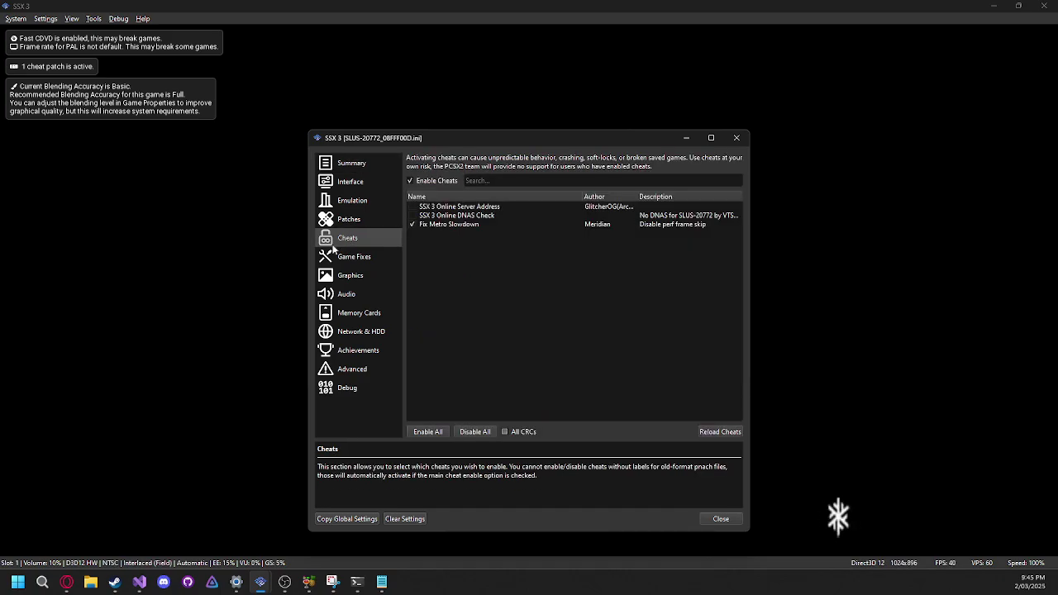
left_click(412, 224)
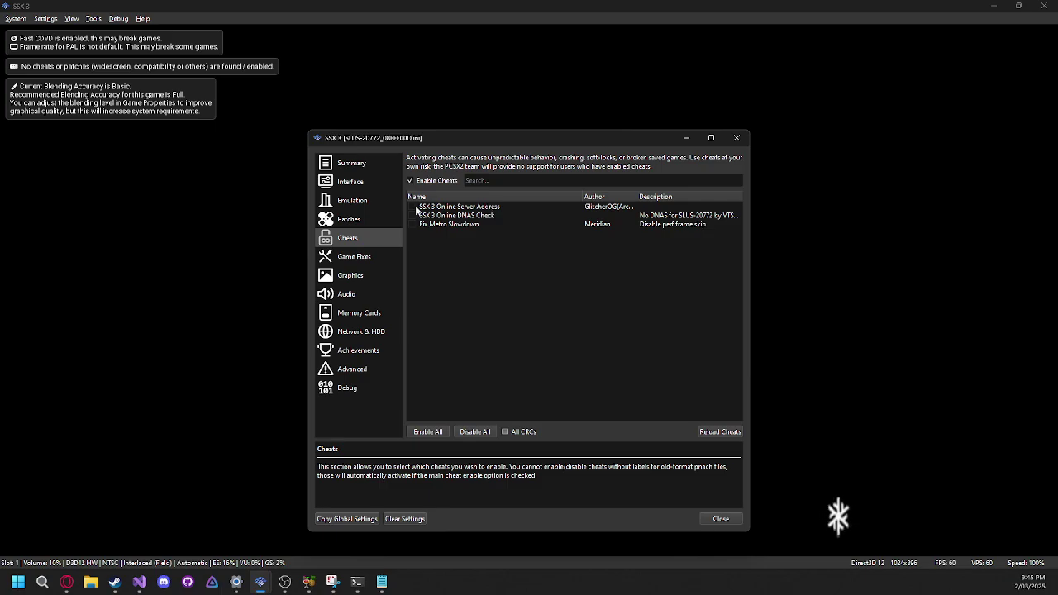
left_click(413, 206)
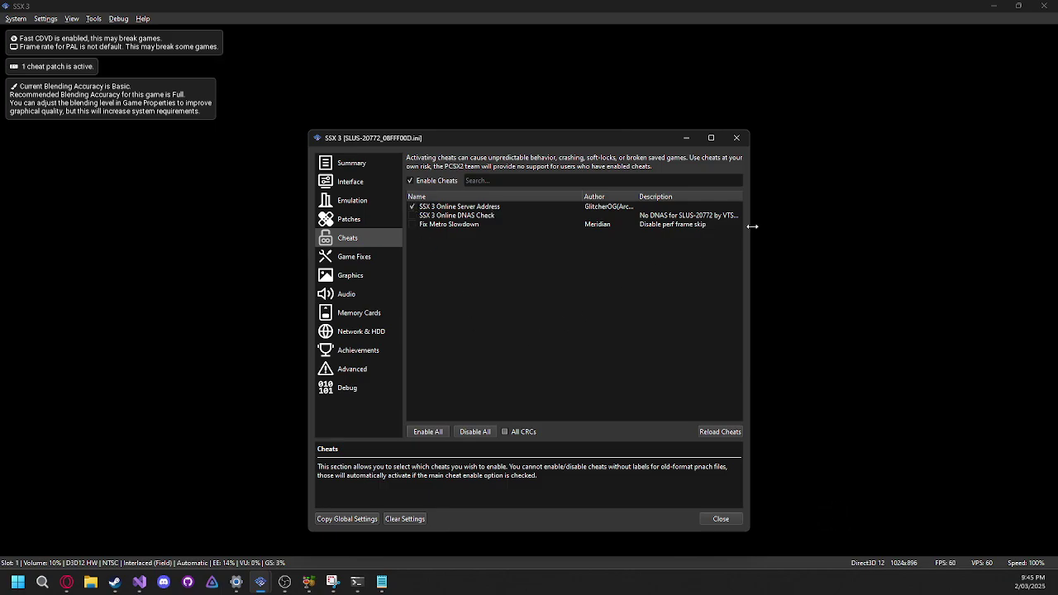
left_click(737, 139)
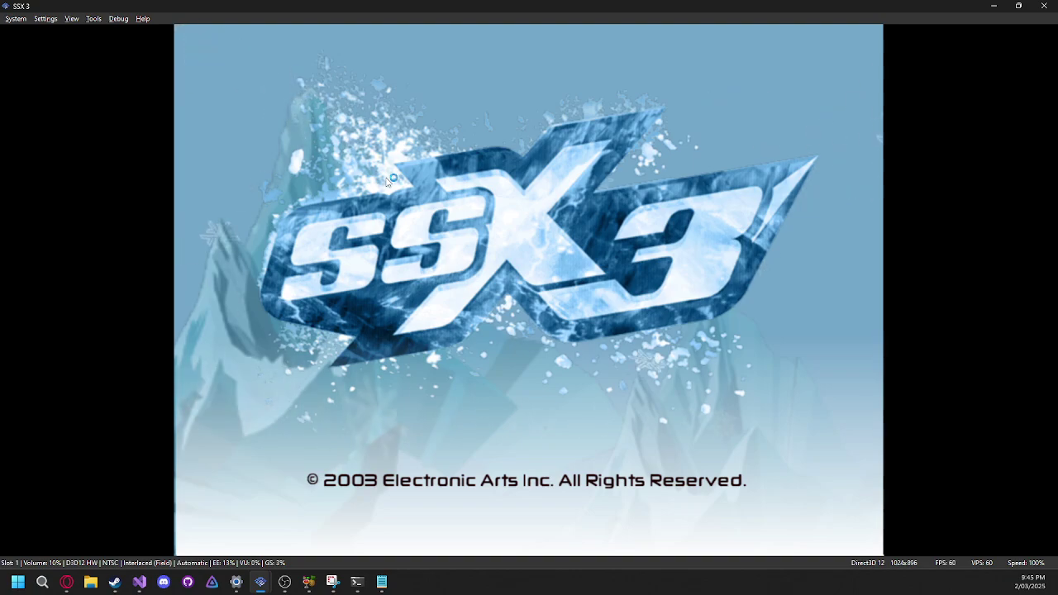
Enter the SSX 3 main menu from the title screen and open the Online mode.
key("Return")
key("Down")
key("Down")
key("Down")
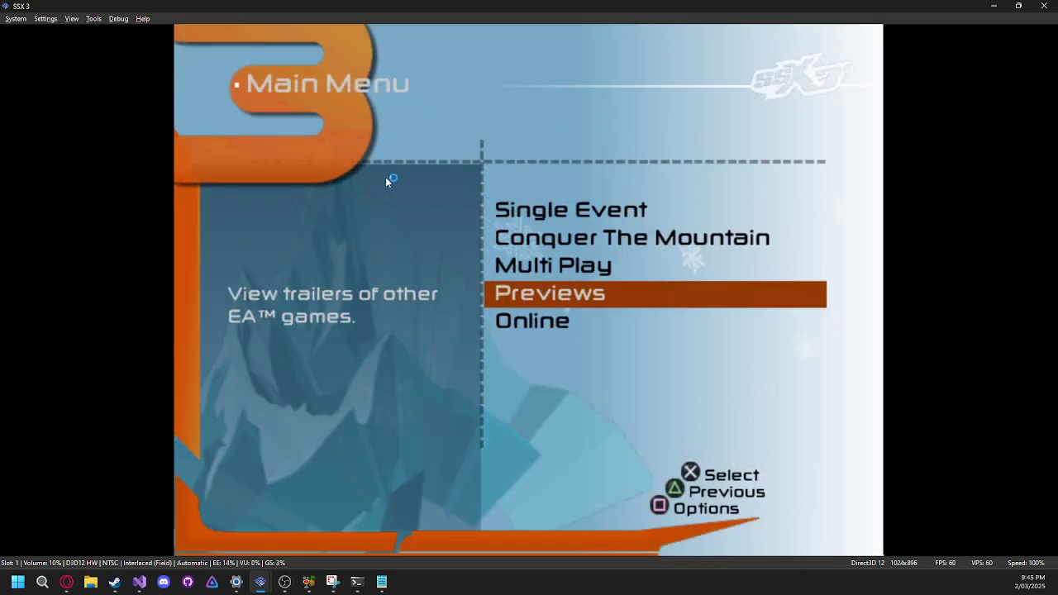
key("Down")
key("Return")
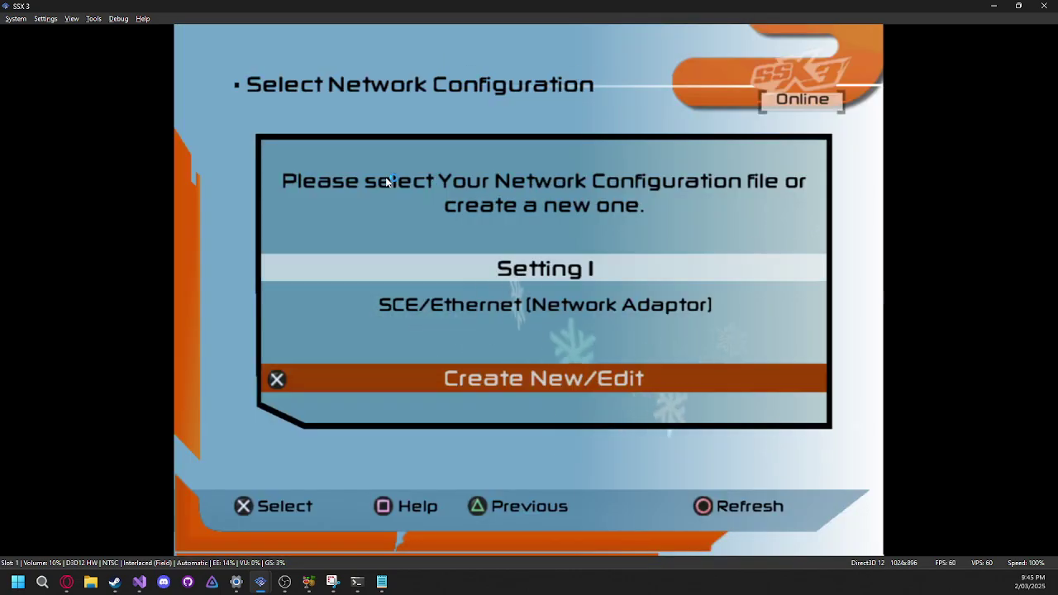
Choose to create or edit a network configuration, and agree to lose unsaved changes.
key("Up")
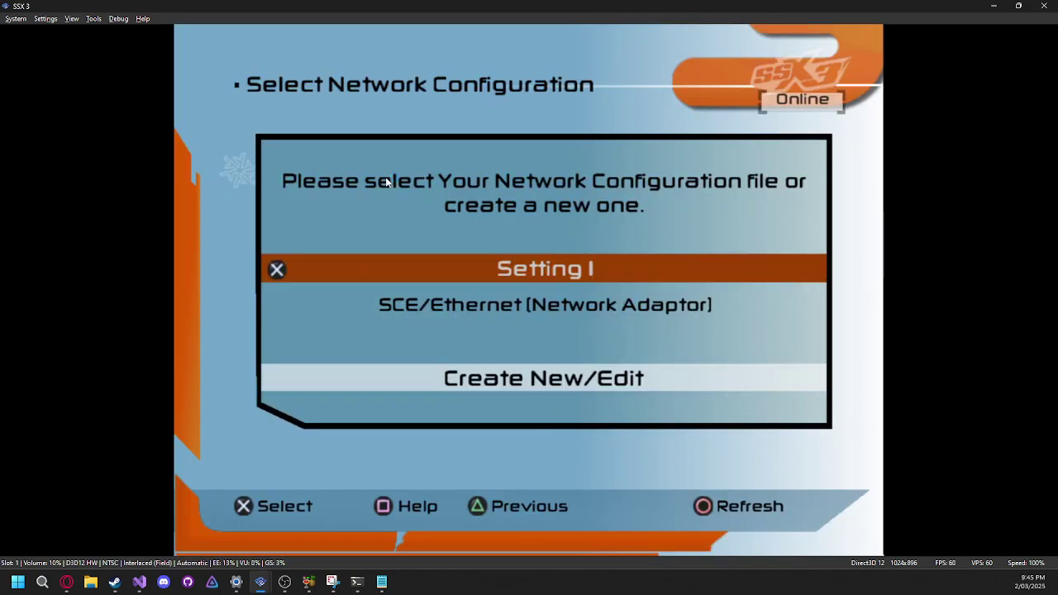
key("Down")
key("Return")
key("Up")
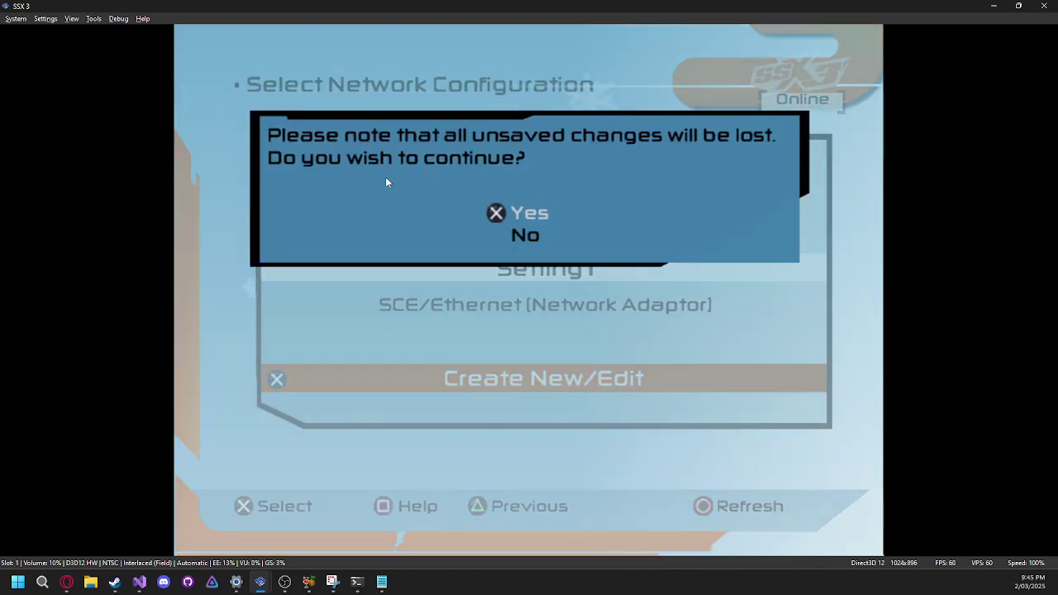
key("Return")
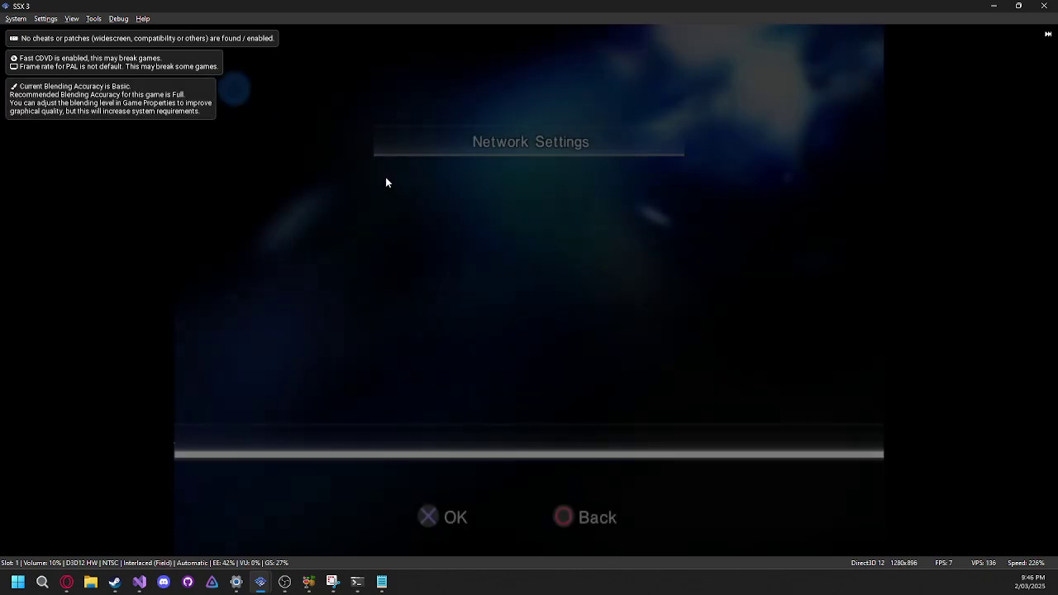
Add a network setting saved to MEMORY CARD Slot 1, using the SCE/Ethernet (Network Adaptor) hardware.
key("Down")
key("Up")
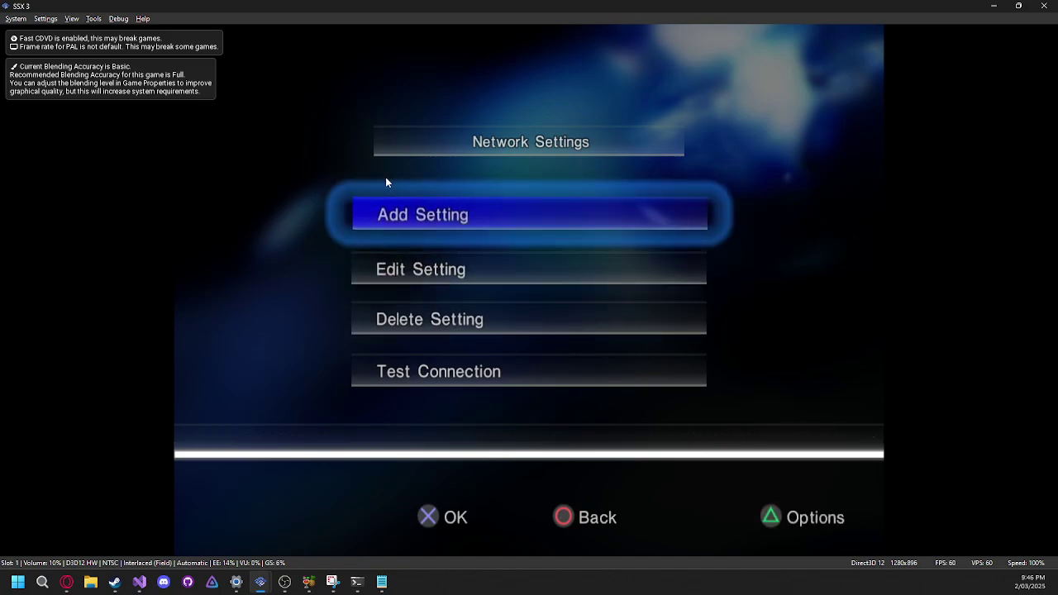
key("Return")
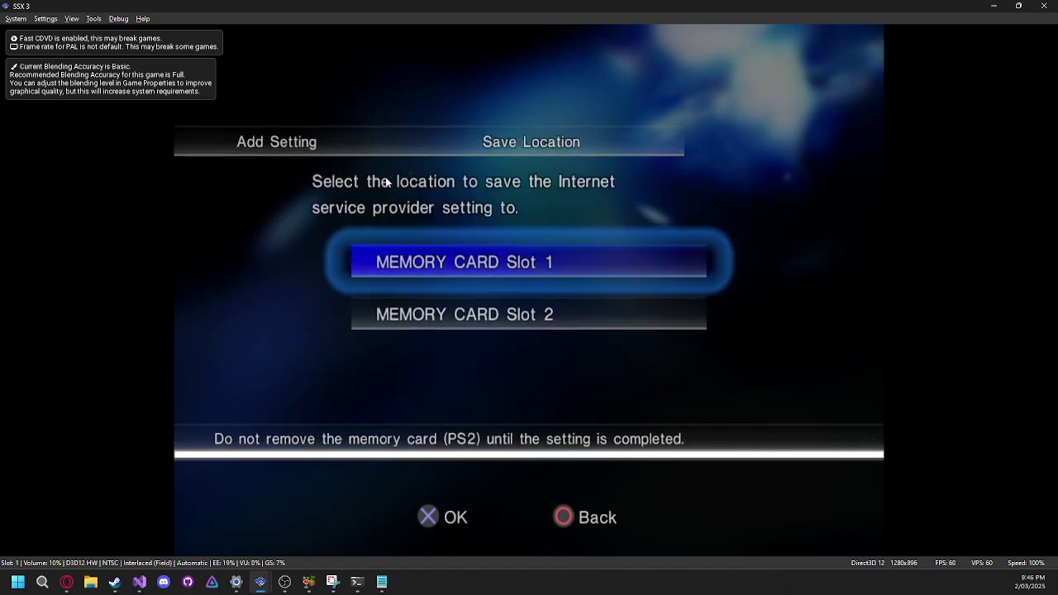
key("Return")
key("Right")
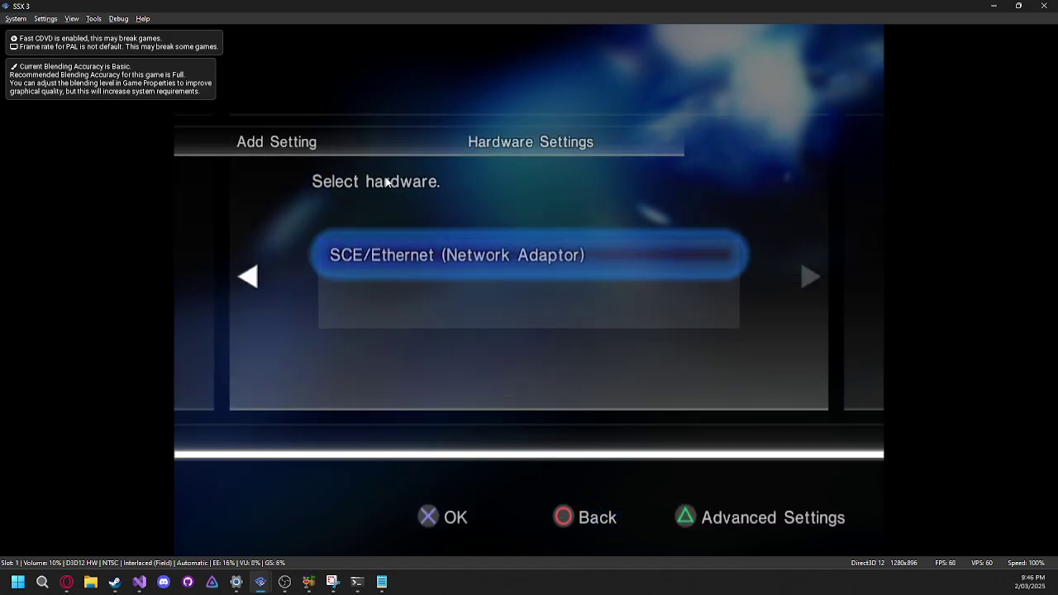
key("Return")
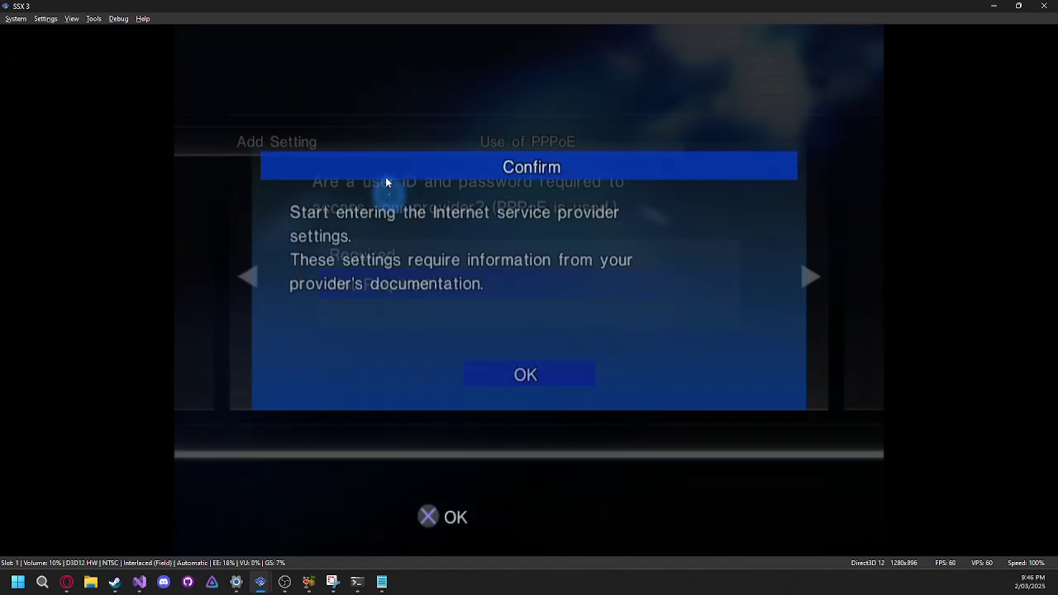
Accept the provider settings notice, choose PPPoE as not required, and keep the IP and DNS server addresses on Auto.
key("Return")
key("Right")
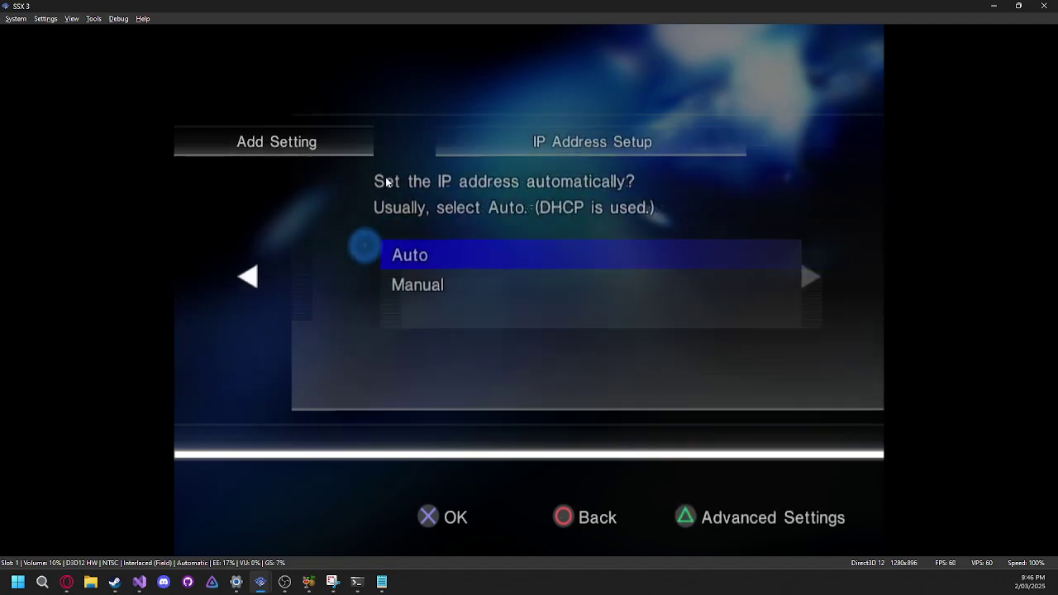
key("Right")
key("Right")
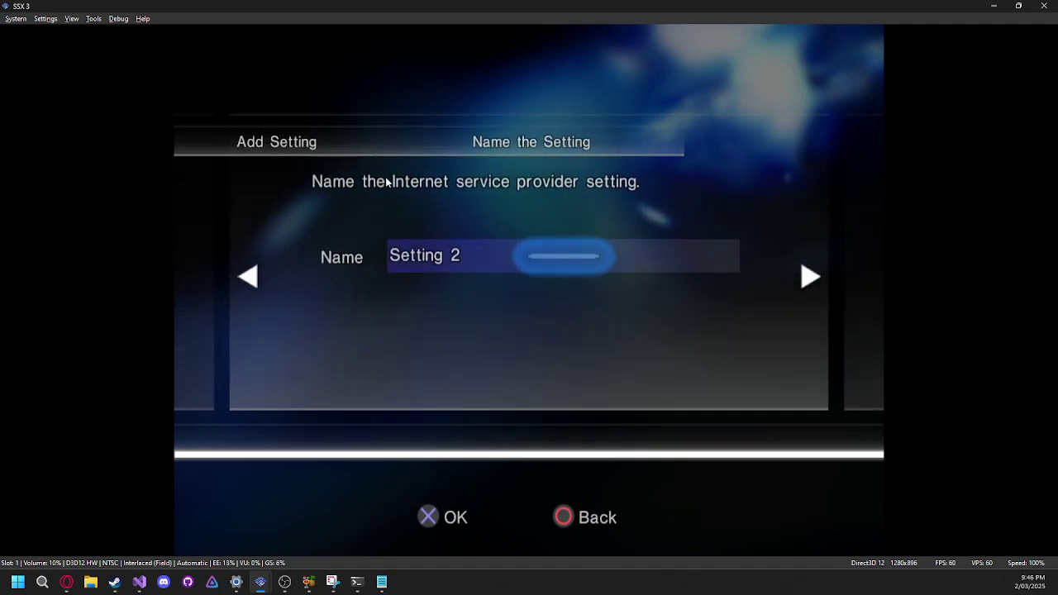
Keep Setting 2 as the name of the Internet service provider setting.
key("Return")
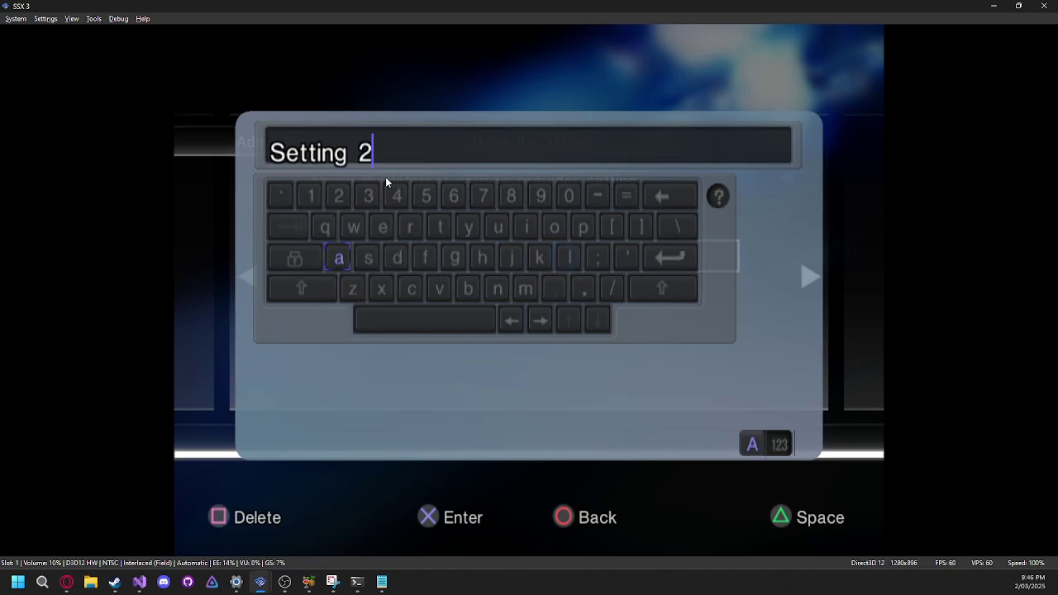
key("Return")
key("Right")
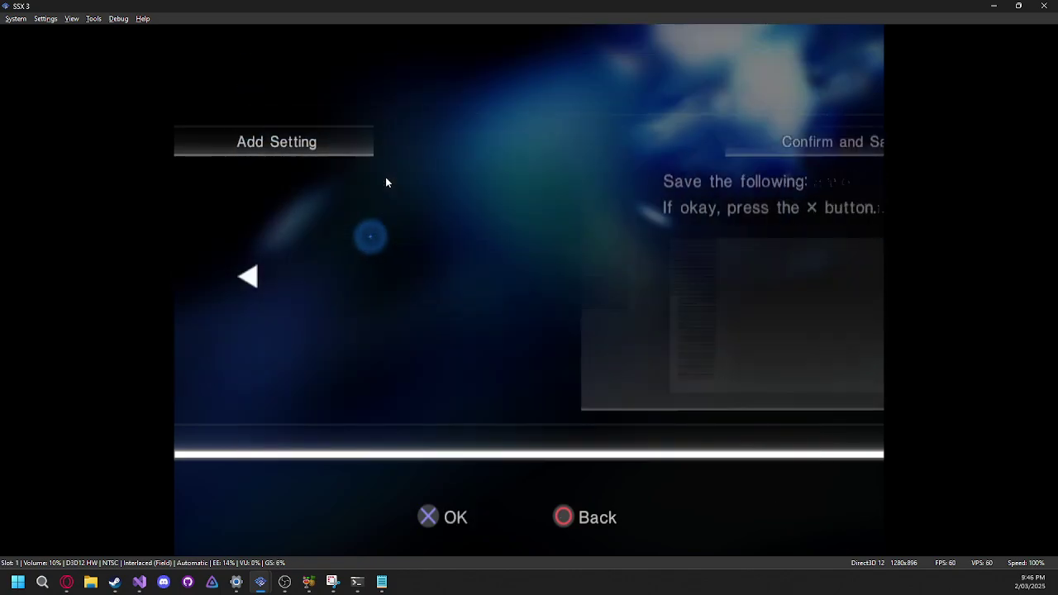
Review the summary of the new network setting and save it to the memory card.
key("Down")
key("Down")
key("Down")
key("Down")
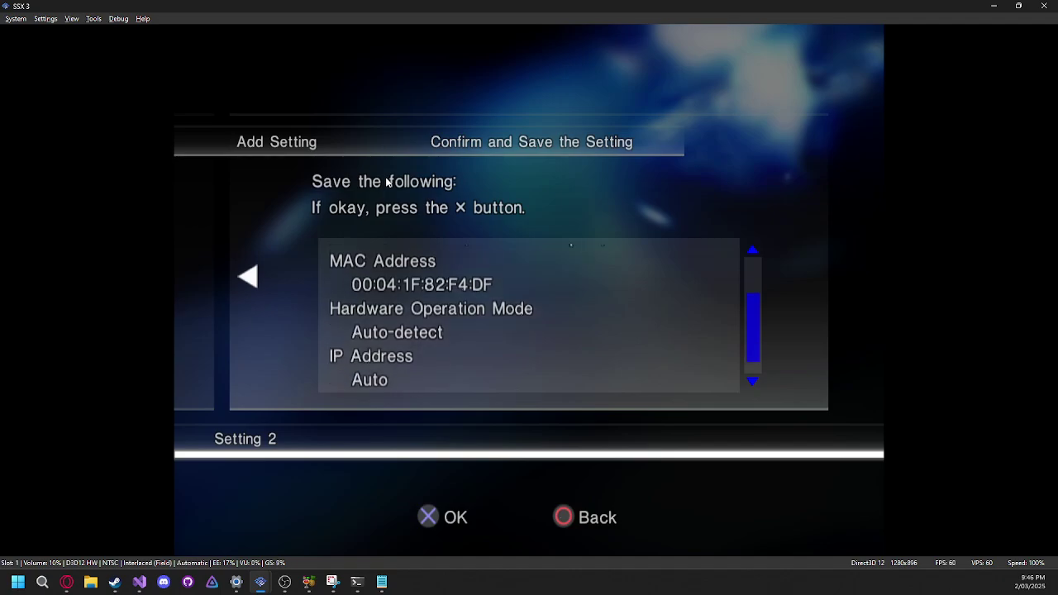
key("Return")
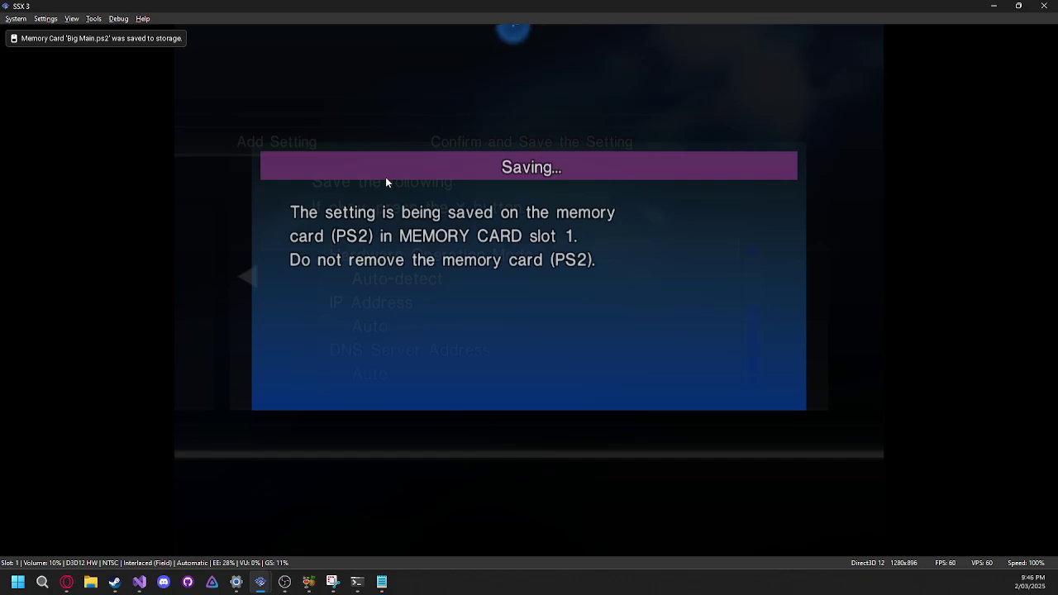
key("Return")
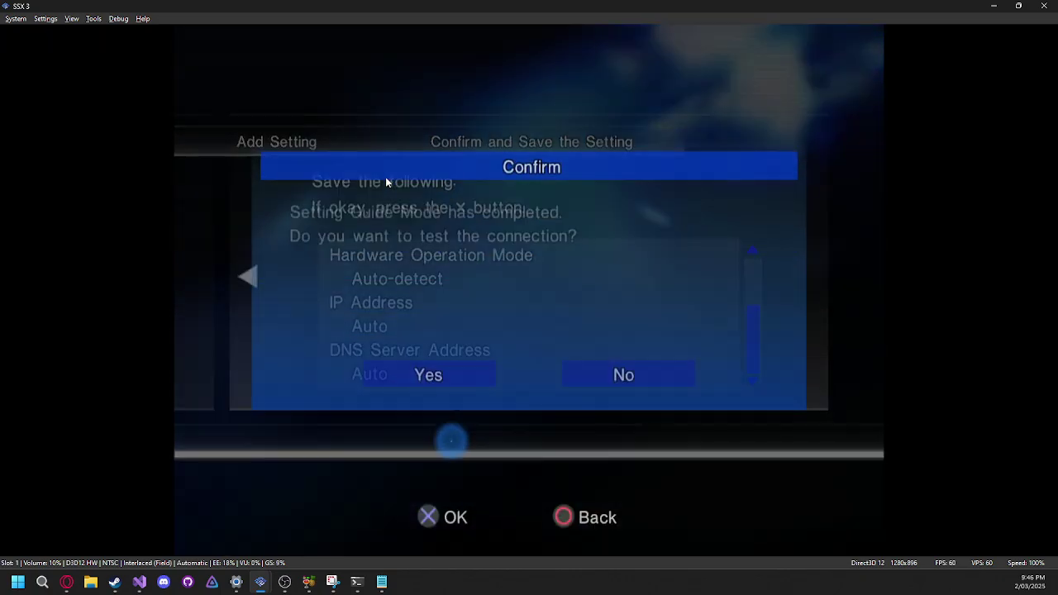
Skip the connection test, return to the Network Settings menu, and exit the network configuration back to the game.
key("Return")
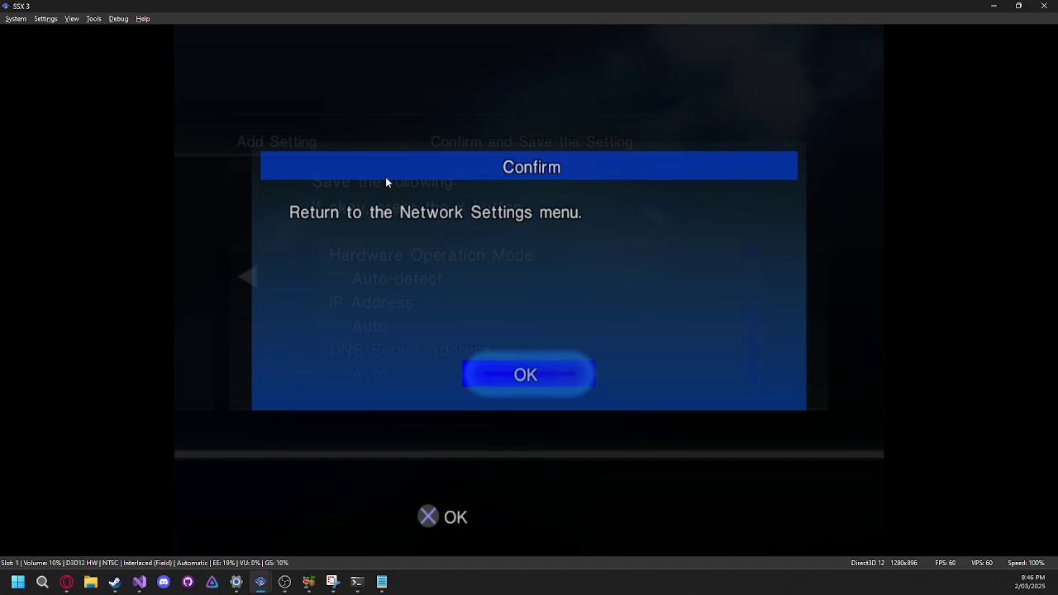
key("Return")
key("BackSpace")
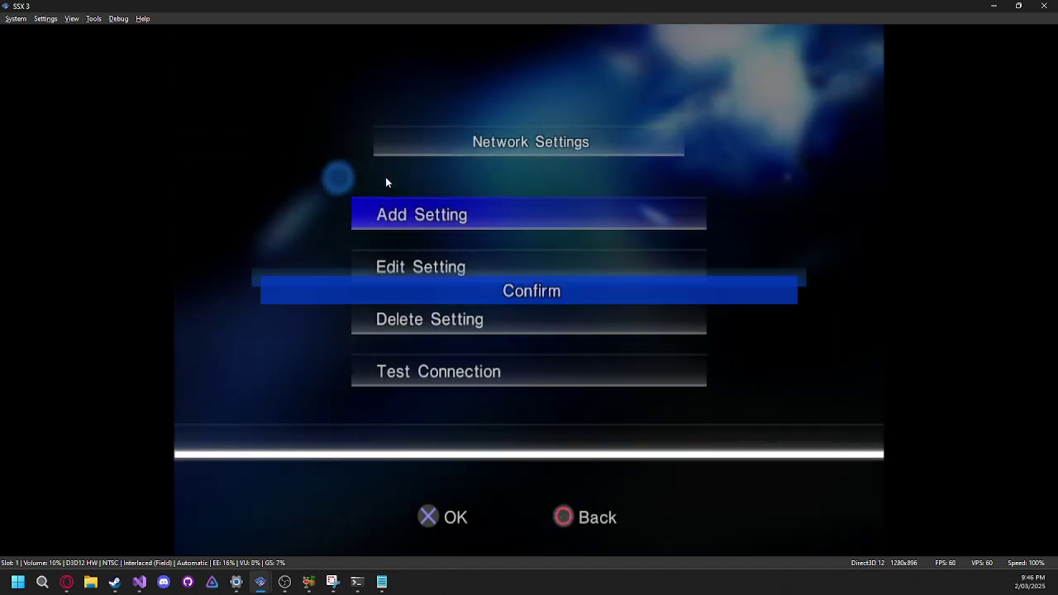
key("Left")
key("Return")
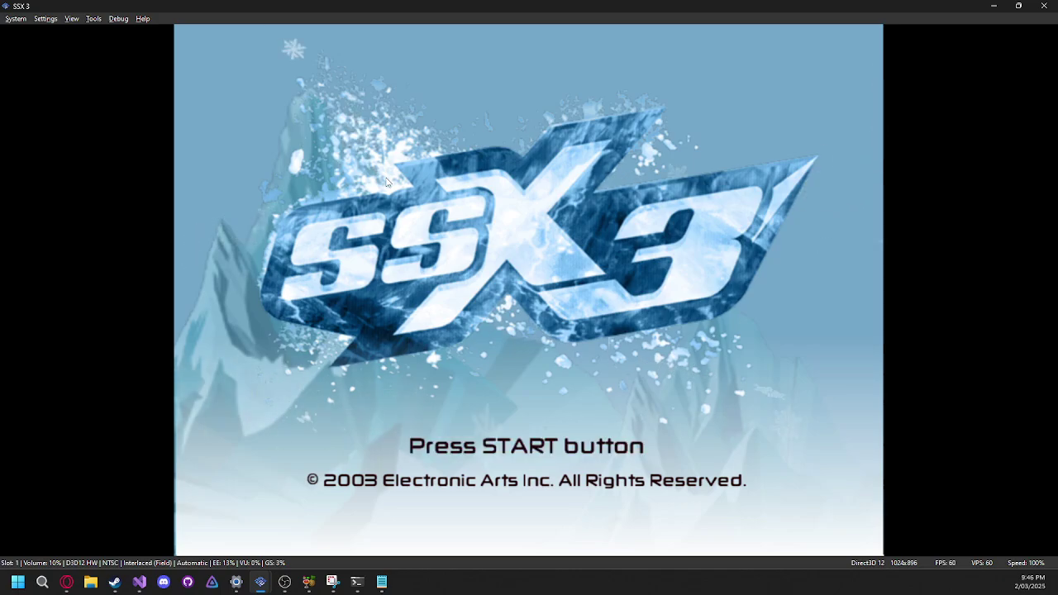
Enter Online mode from the title screen, connect, and log in with the saved account.
key("Return")
key("Up")
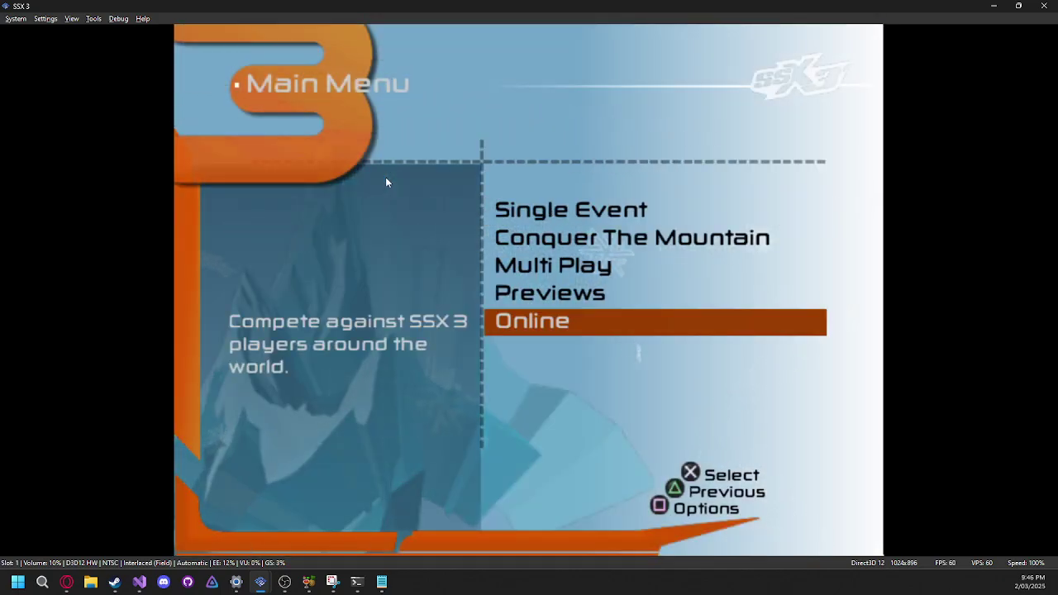
key("Return")
key("Return")
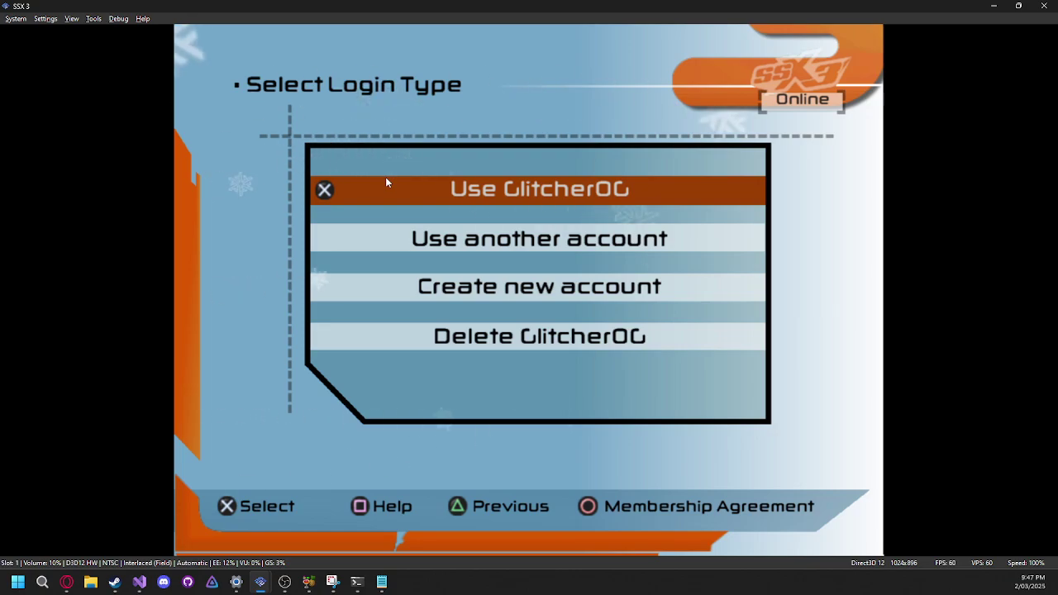
key("Return")
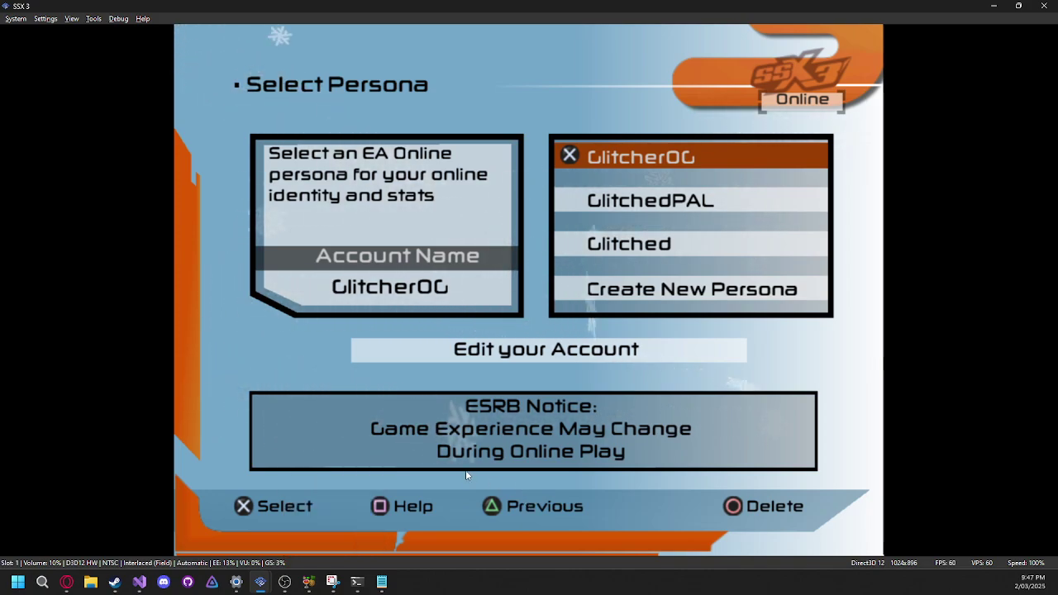
Examine the default gateway in Command Prompt and the IPv4 port forwarding table in the Snipping Tool capture.
mouse_move(364, 588)
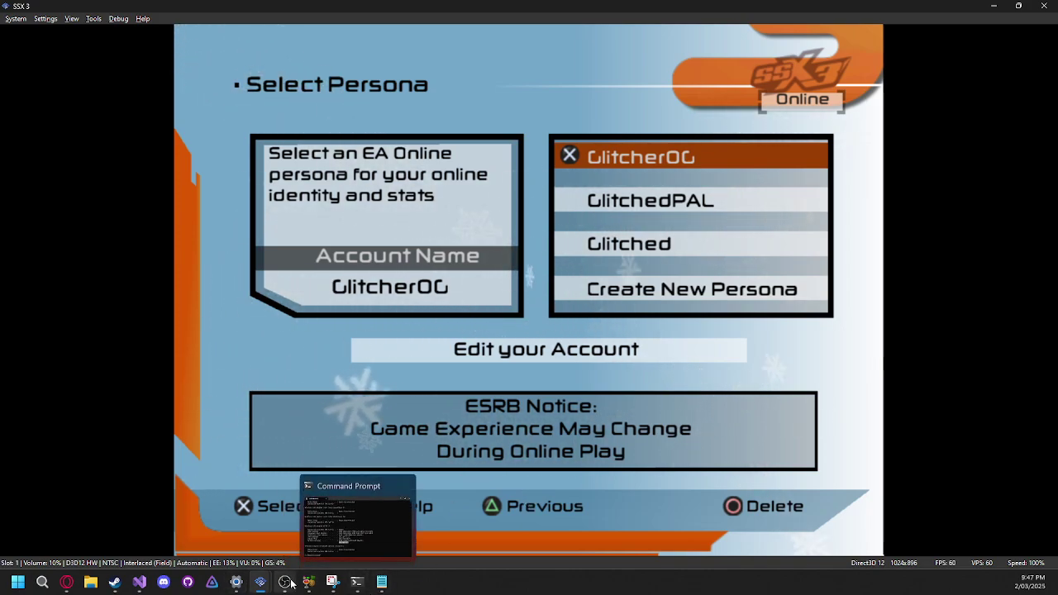
left_click(361, 588)
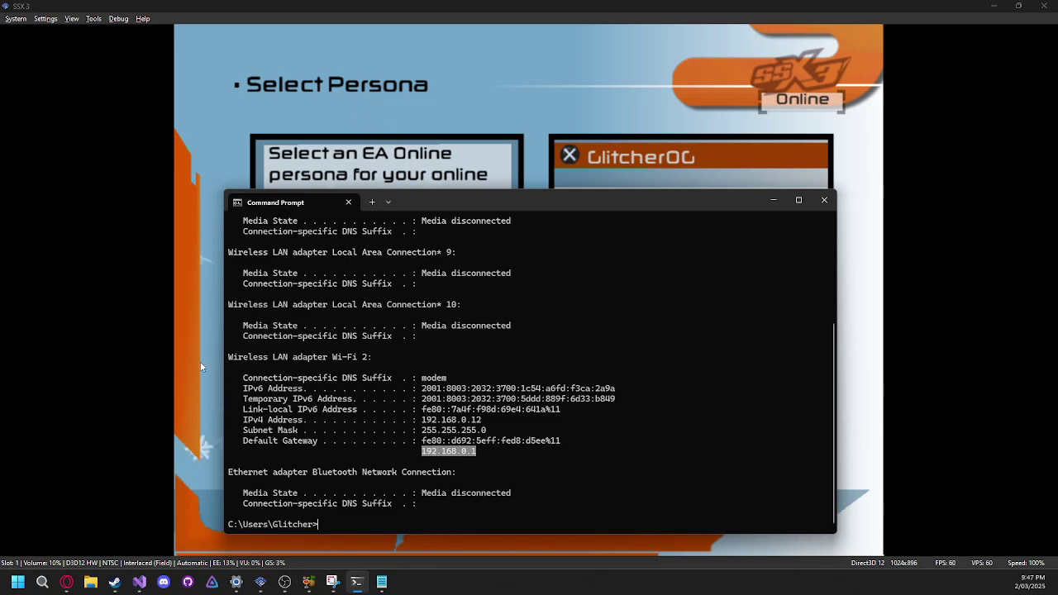
mouse_move(339, 592)
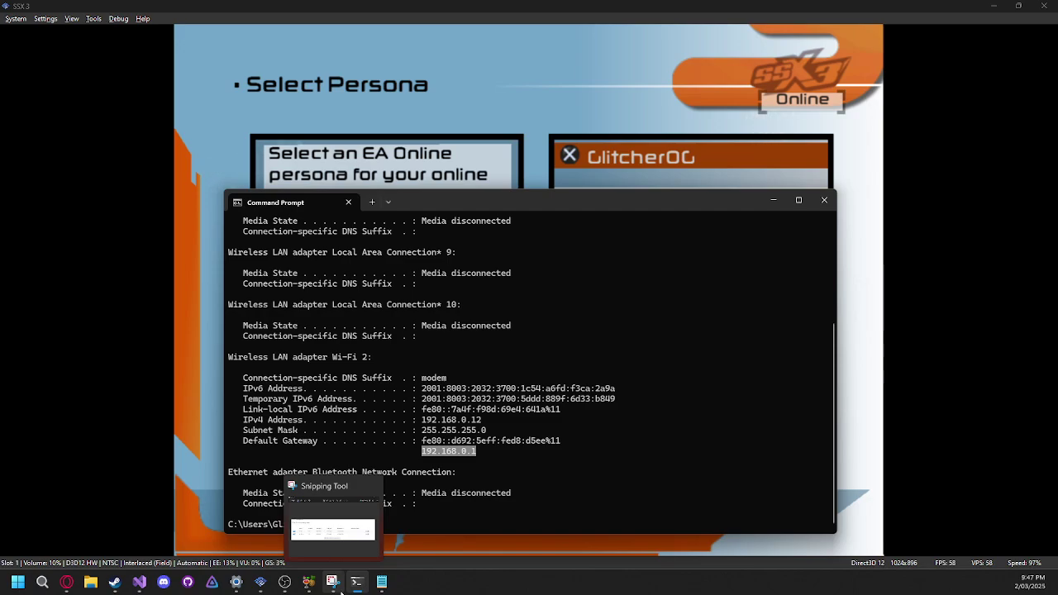
left_click(340, 591)
left_click_drag(537, 201, 458, 83)
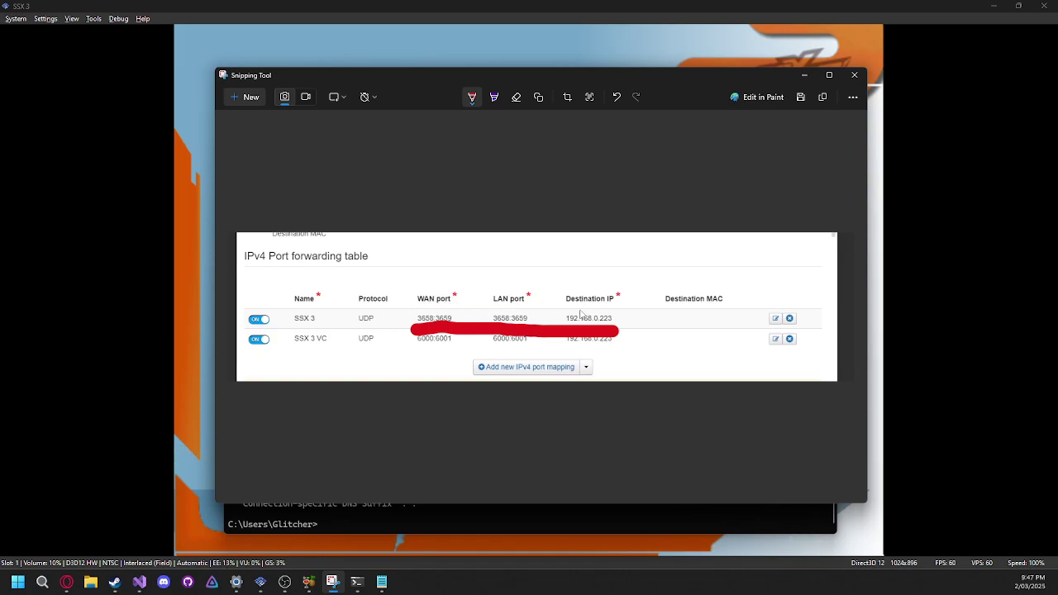
Check the PS2 address in PCSX2's Network & HDD settings and close the settings window.
left_click(45, 18)
left_click(80, 144)
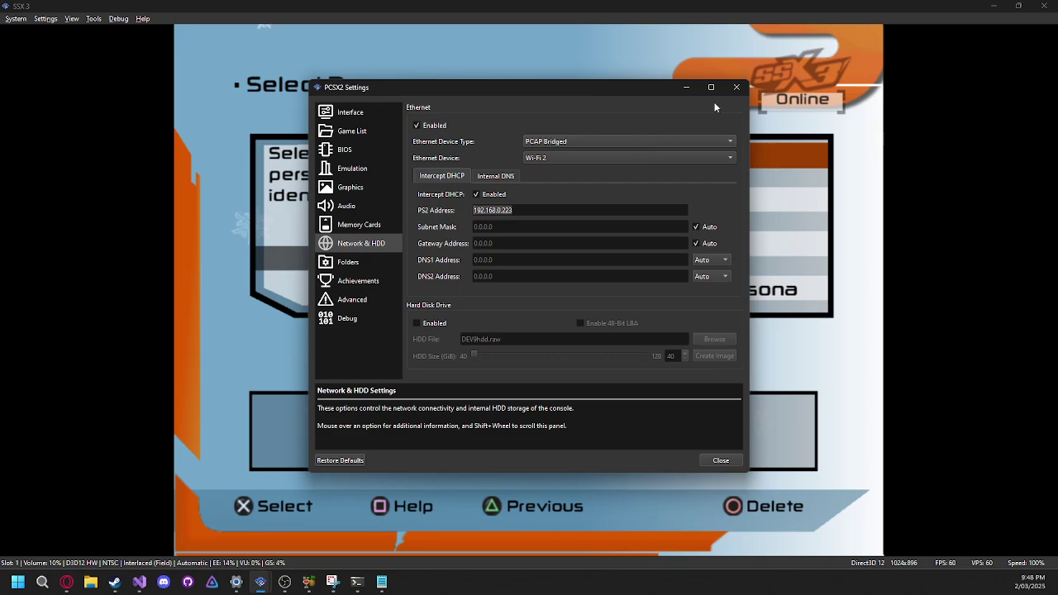
left_click(736, 87)
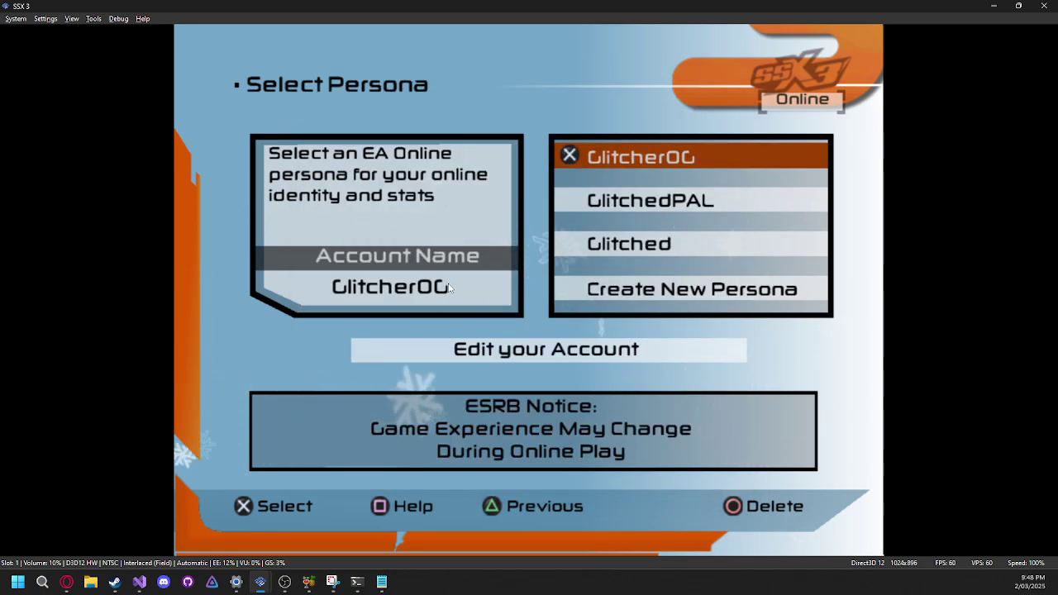